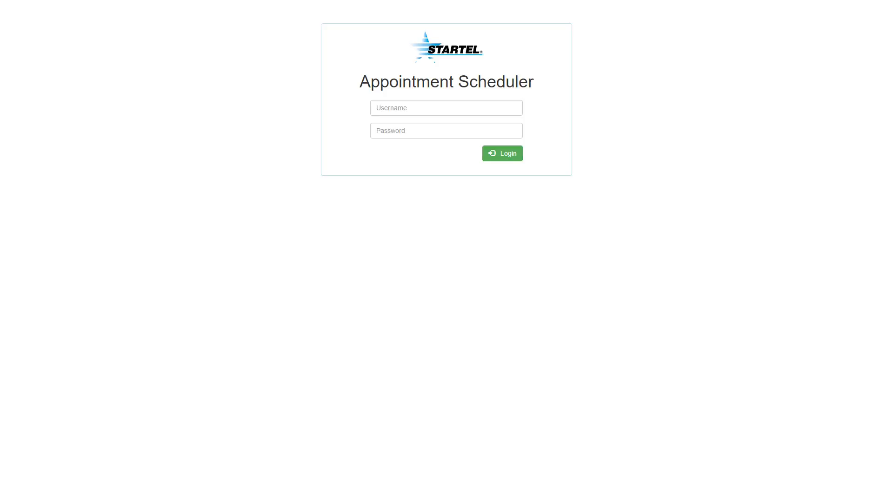
# Step: Sign in to the Appointment Scheduler with the first saved username and its account password
pyautogui.click(446, 108)
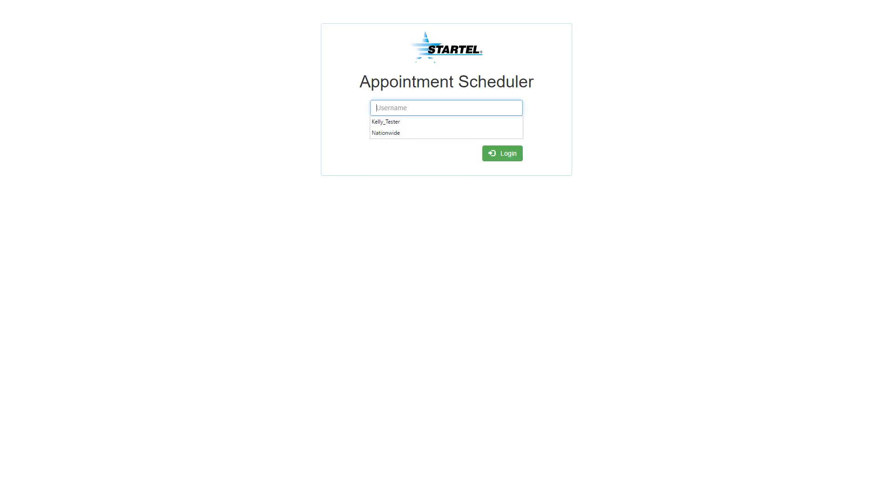
pyautogui.press('Down')
pyautogui.press('Return')
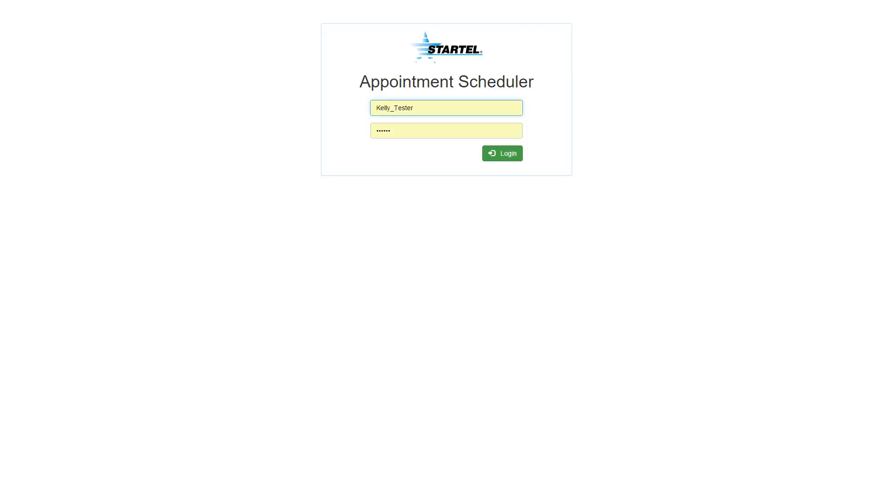
pyautogui.click(502, 153)
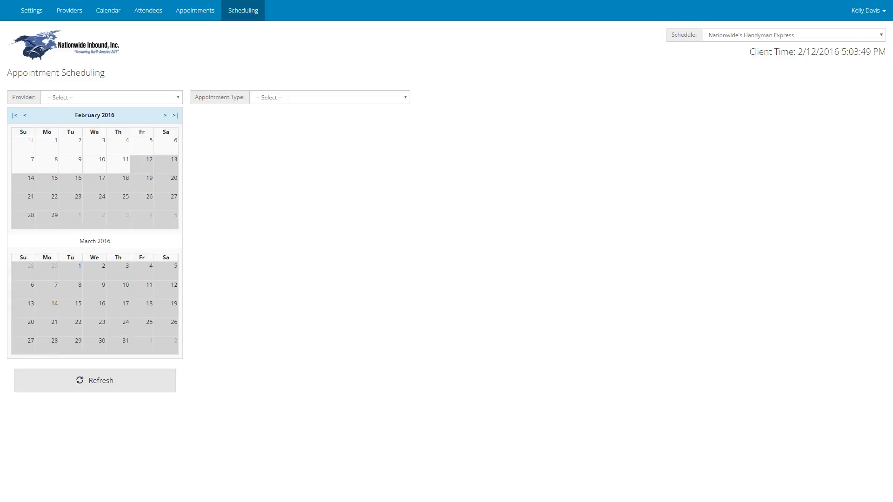
# Step: Switch the browser to full screen and show the calendar for the week of Feb 15 - 19, 2016
pyautogui.press('F11')
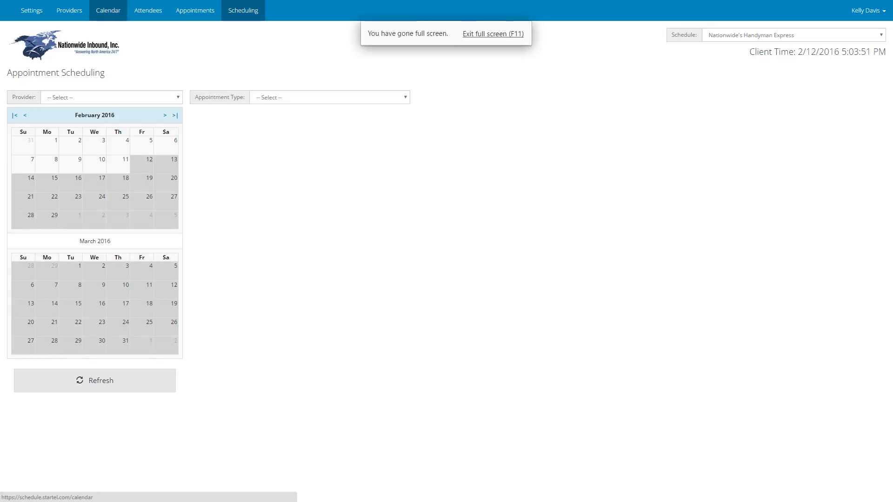
pyautogui.click(108, 11)
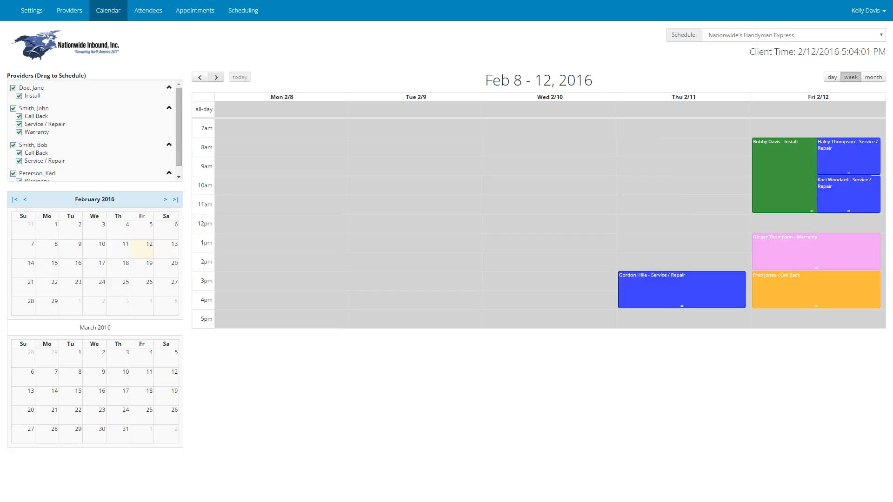
pyautogui.click(215, 76)
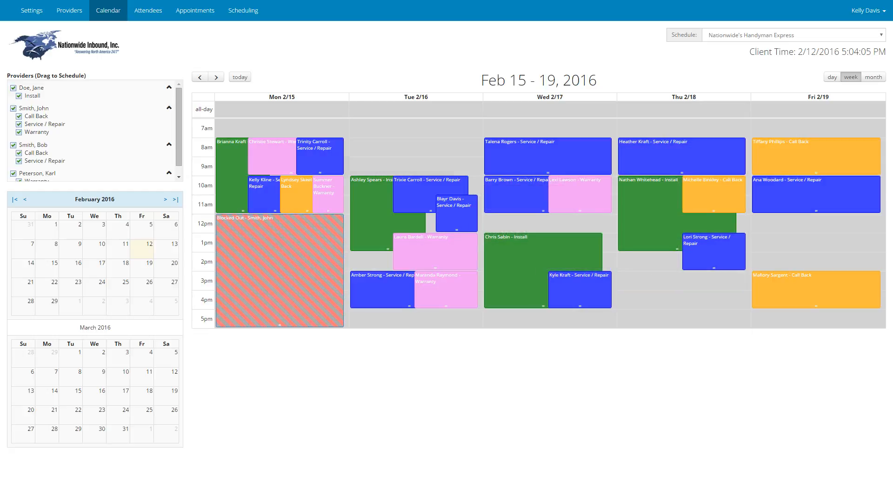
# Step: Examine the provider, appointment type, and start and end times of several appointments in the Feb 15 - 19 week
pyautogui.moveTo(232, 204)
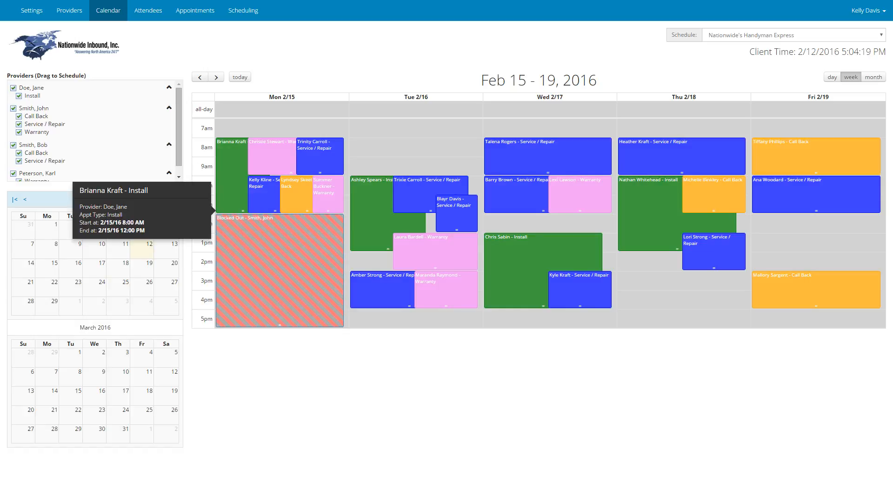
pyautogui.moveTo(372, 213)
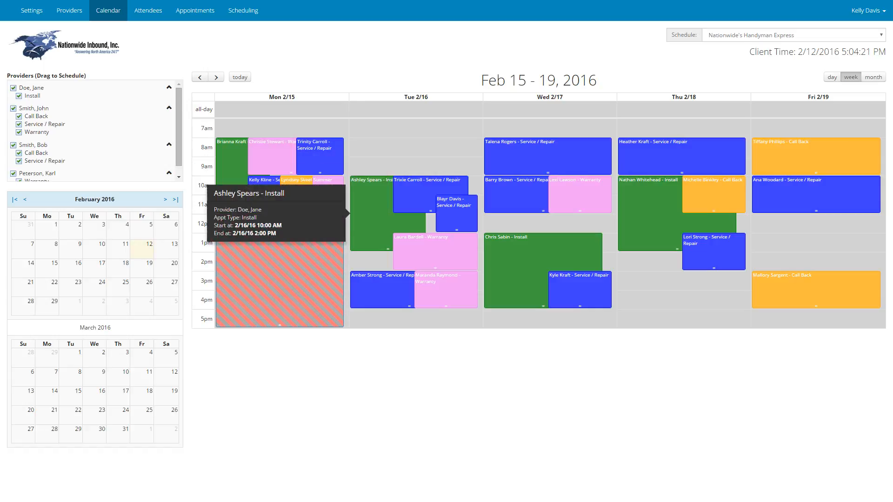
pyautogui.moveTo(418, 195)
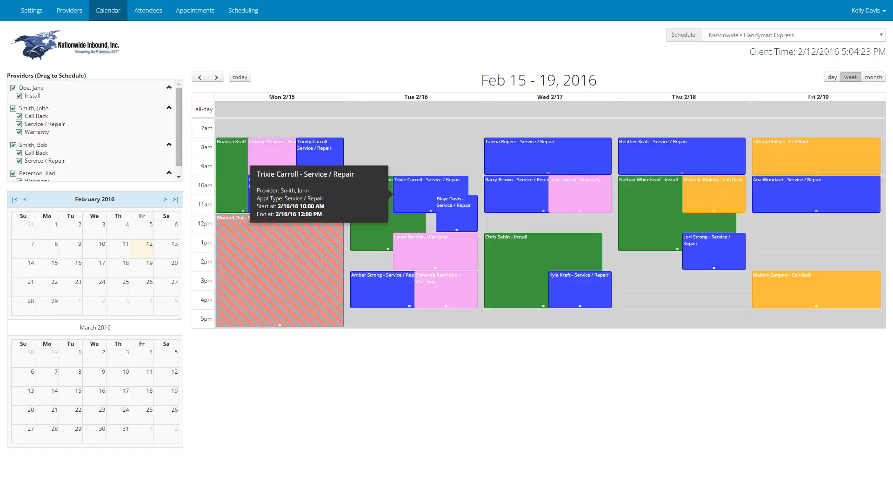
pyautogui.moveTo(419, 238)
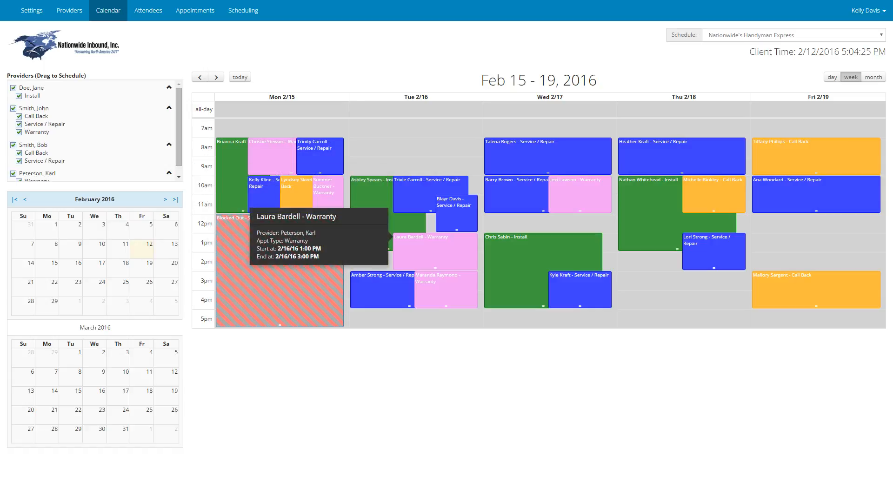
pyautogui.moveTo(711, 193)
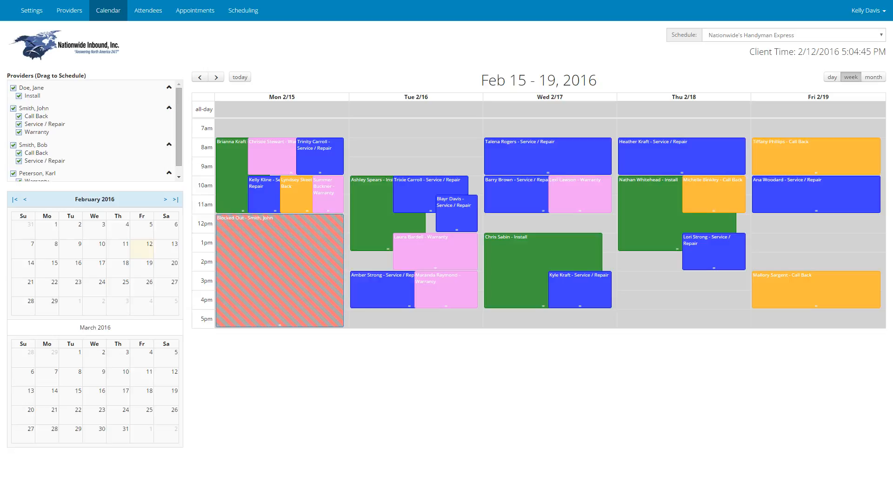
pyautogui.moveTo(288, 193)
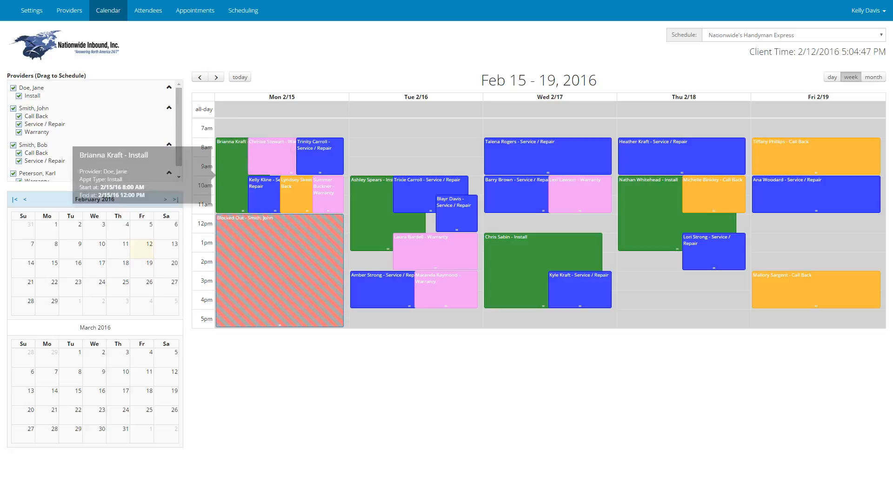
pyautogui.moveTo(269, 156)
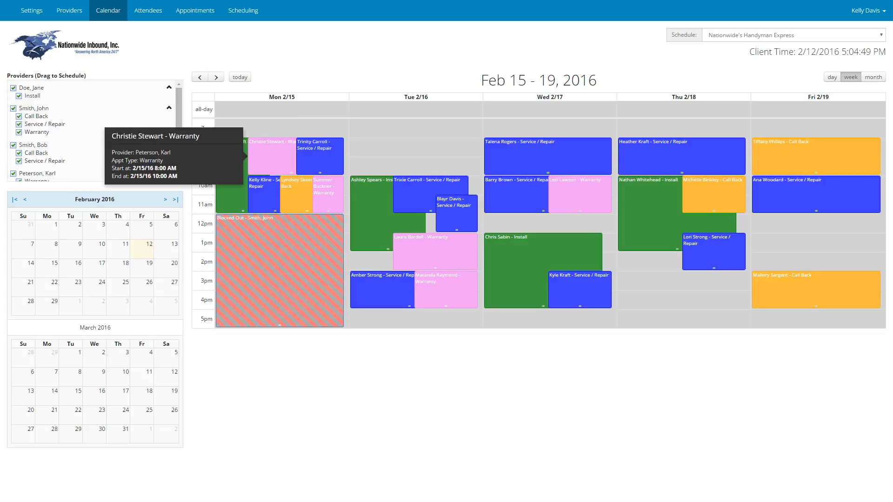
pyautogui.moveTo(320, 156)
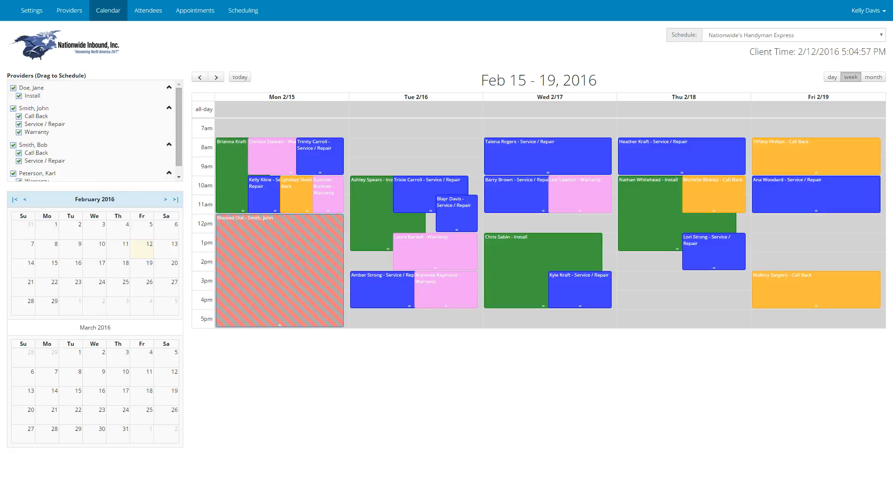
# Step: Collapse the appointment types under all four providers in the provider list
pyautogui.click(169, 87)
pyautogui.click(168, 100)
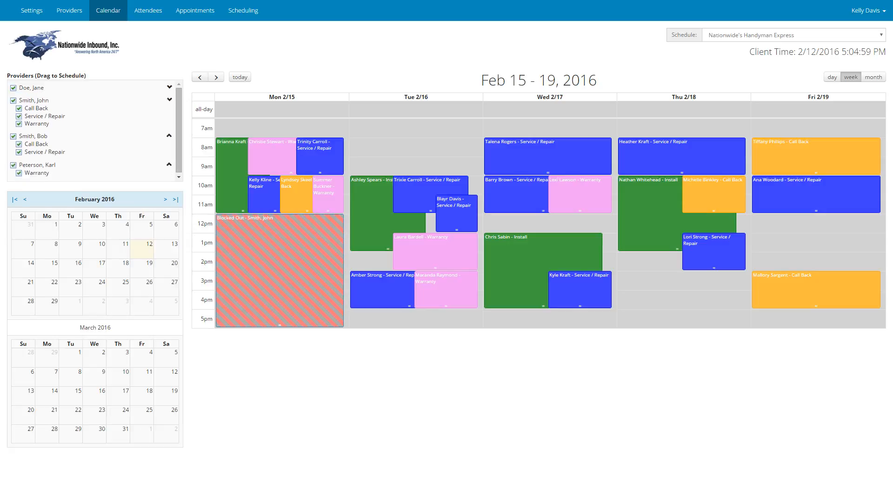
pyautogui.click(177, 113)
pyautogui.click(177, 125)
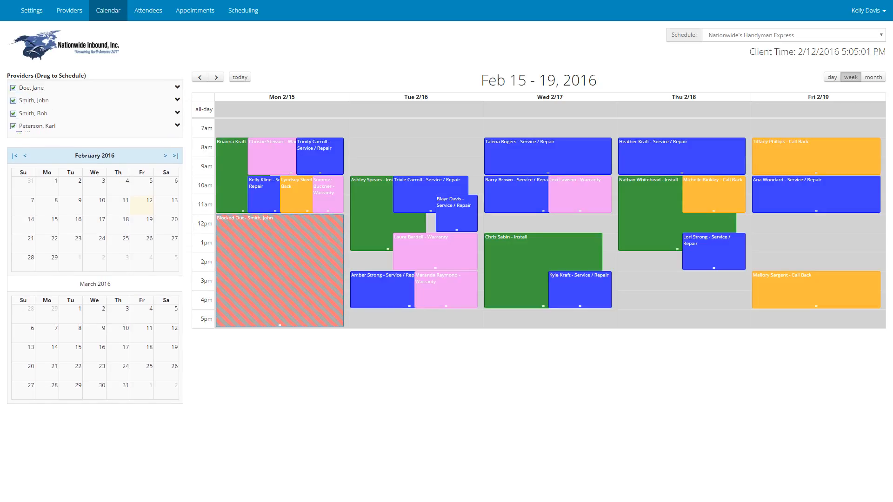
# Step: Filter the calendar to the first listed provider by hiding the other three, and review that provider's week
pyautogui.click(13, 126)
pyautogui.click(13, 114)
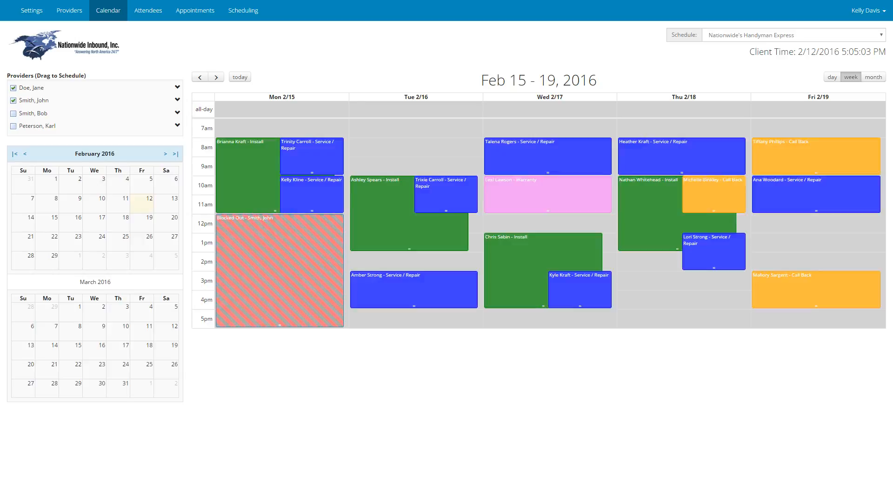
pyautogui.click(13, 101)
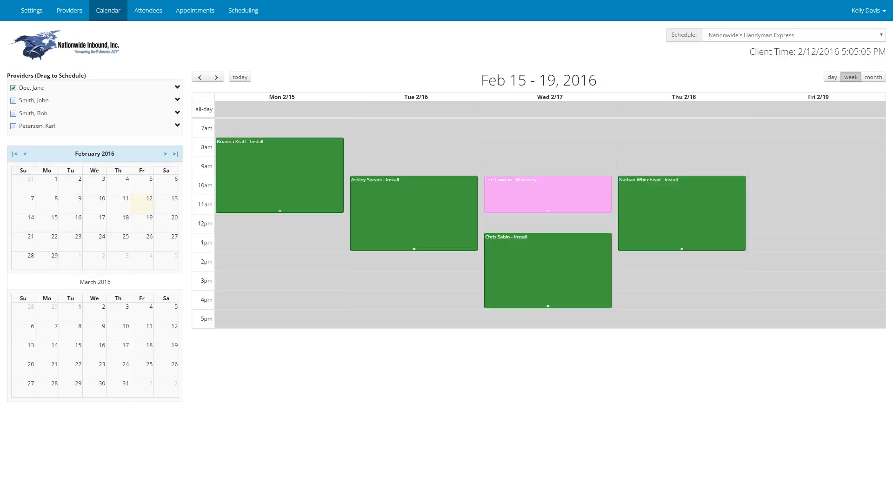
pyautogui.moveTo(279, 175)
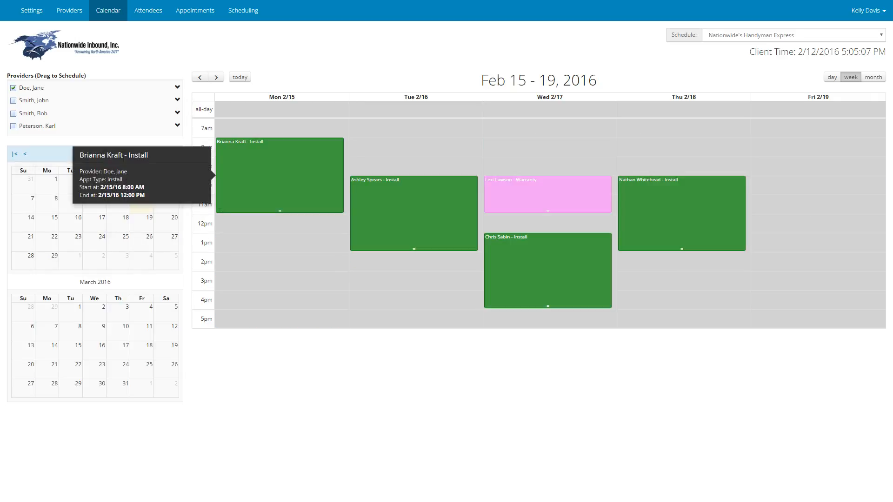
pyautogui.moveTo(681, 237)
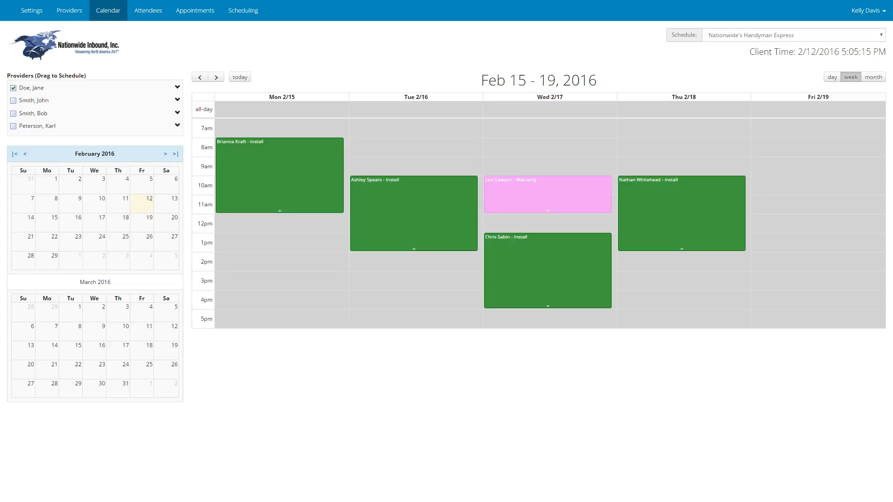
# Step: Show the three hidden providers' appointments in the calendar again
pyautogui.click(13, 101)
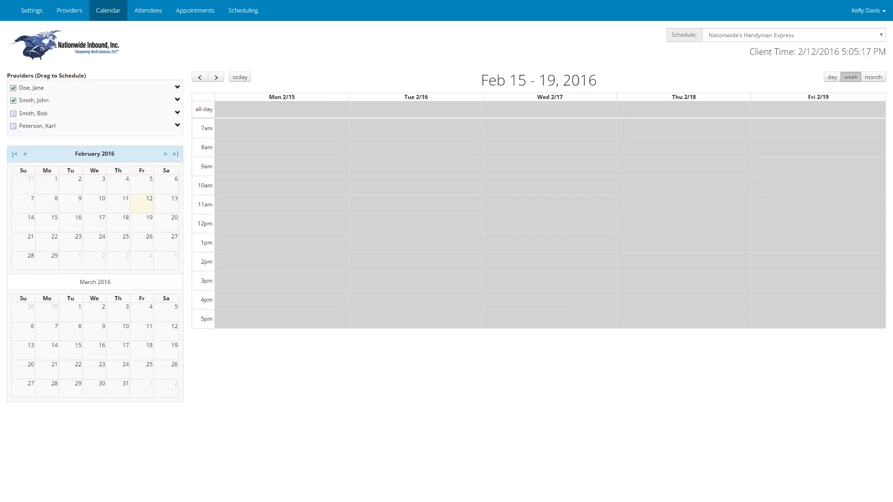
pyautogui.click(13, 114)
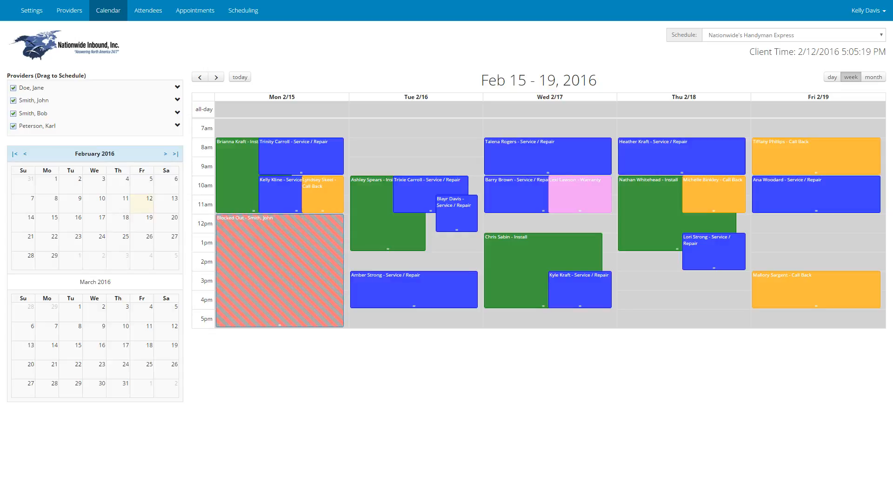
pyautogui.click(13, 126)
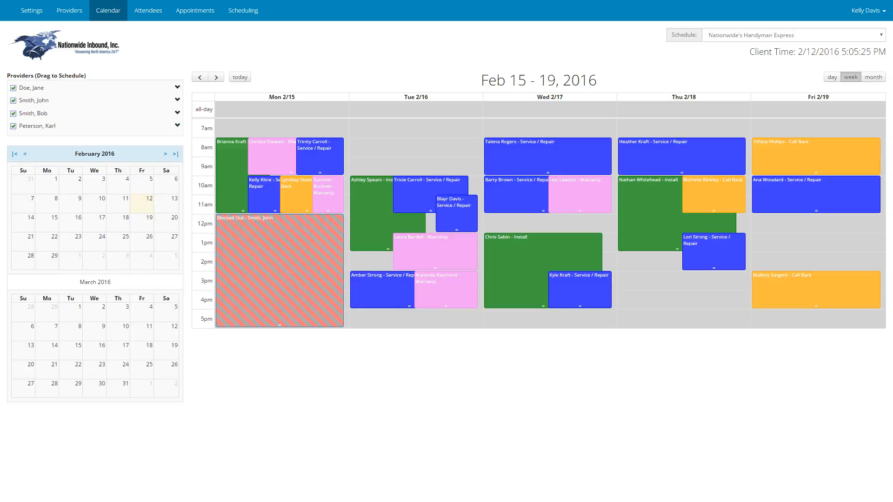
# Step: Block out Thursday 2/18 from 3:00 PM to 6:00 PM by providers and appointment types, with block out type All
pyautogui.moveTo(682, 280); pyautogui.dragTo(682, 319)
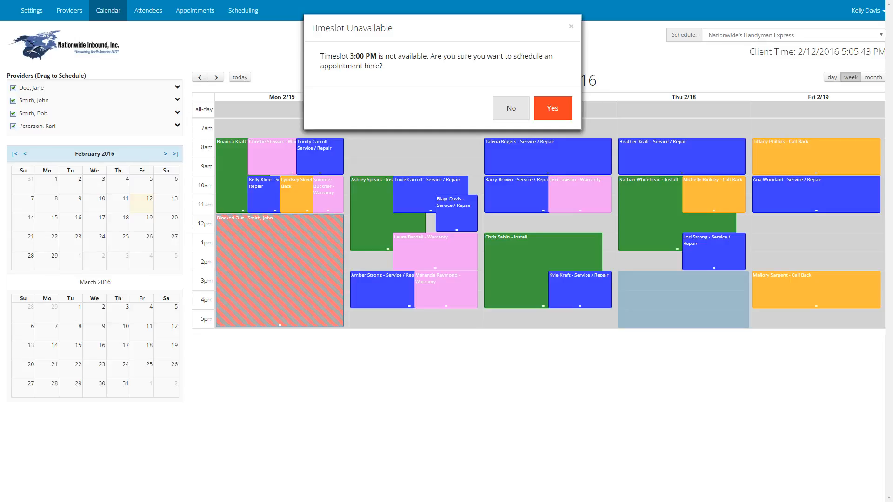
pyautogui.click(553, 108)
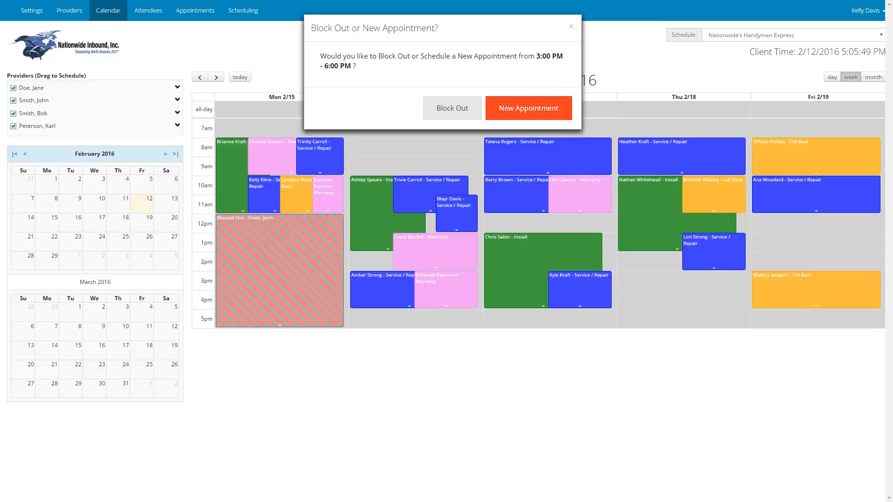
pyautogui.click(452, 108)
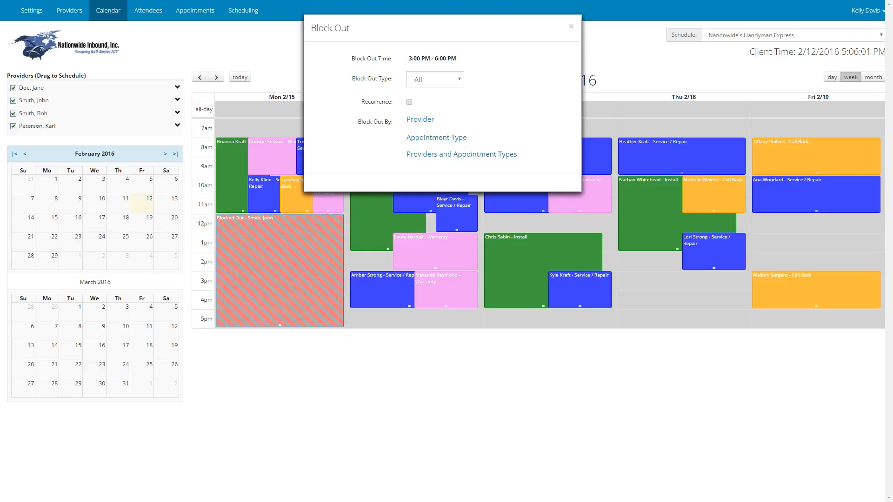
pyautogui.click(419, 120)
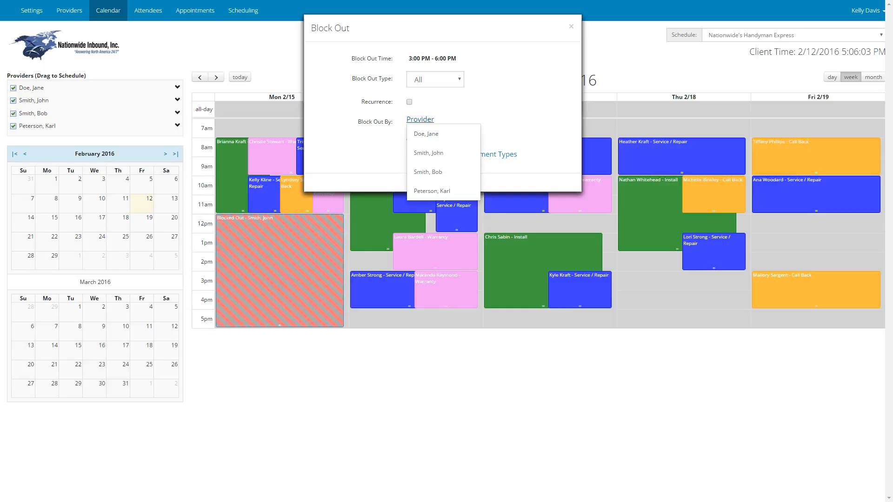
pyautogui.click(503, 133)
pyautogui.click(437, 137)
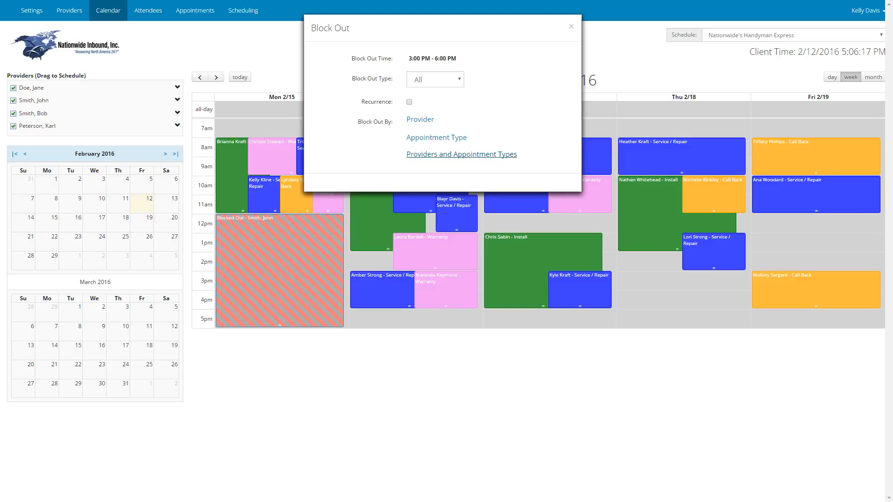
pyautogui.click(461, 154)
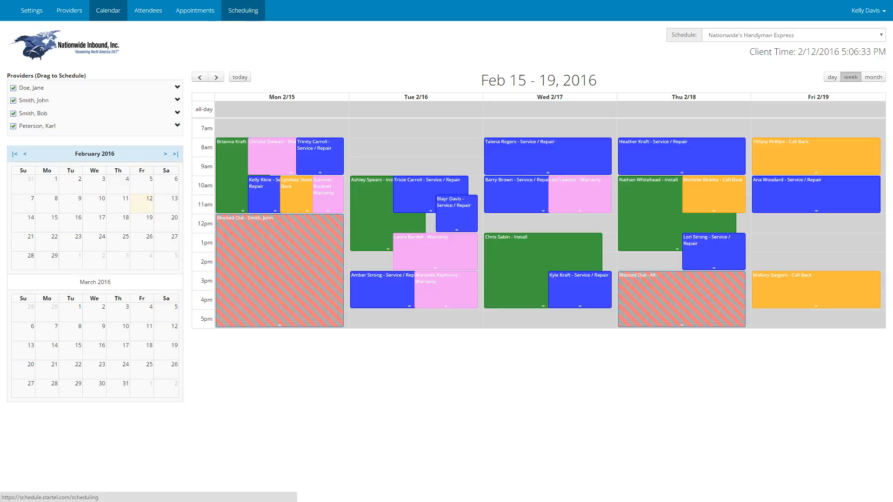
# Step: In appointment scheduling, check the last listed provider's Warranty availability for the week of February 22, 2016
pyautogui.click(242, 10)
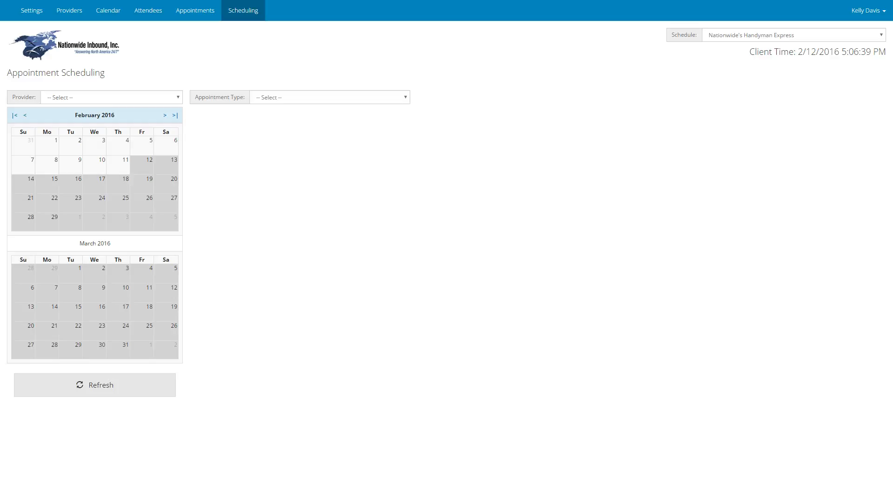
pyautogui.click(112, 97)
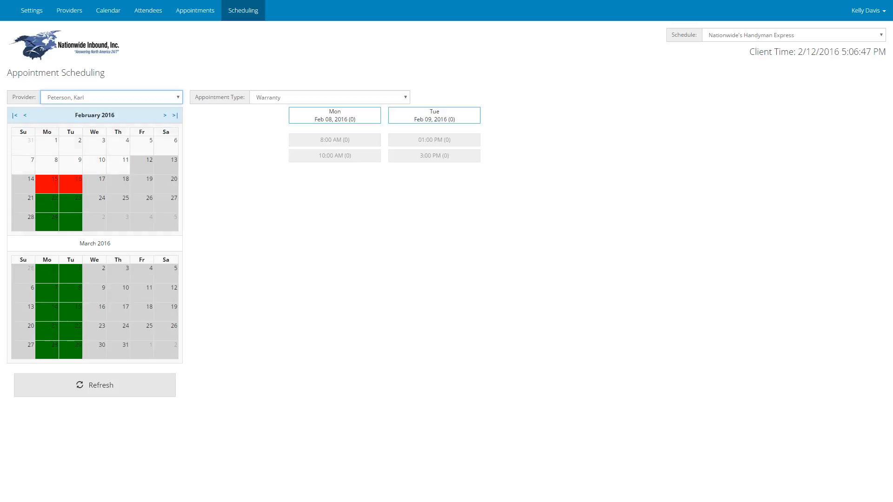
pyautogui.click(330, 97)
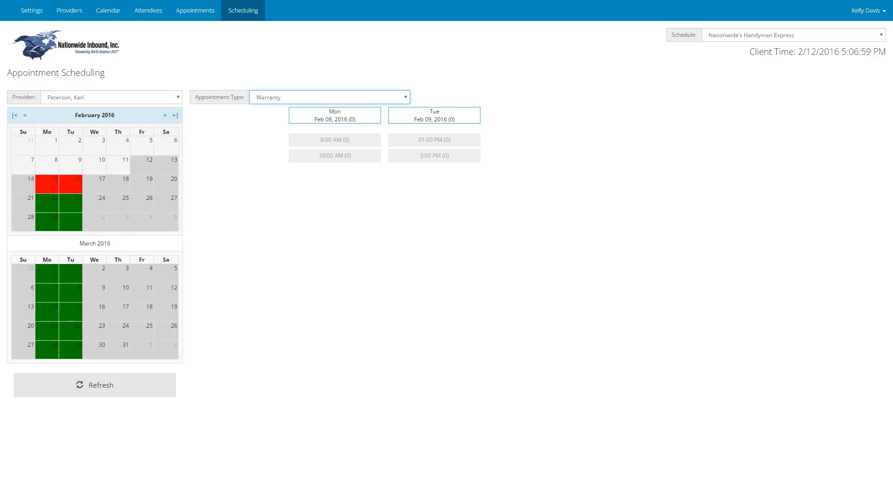
pyautogui.click(47, 184)
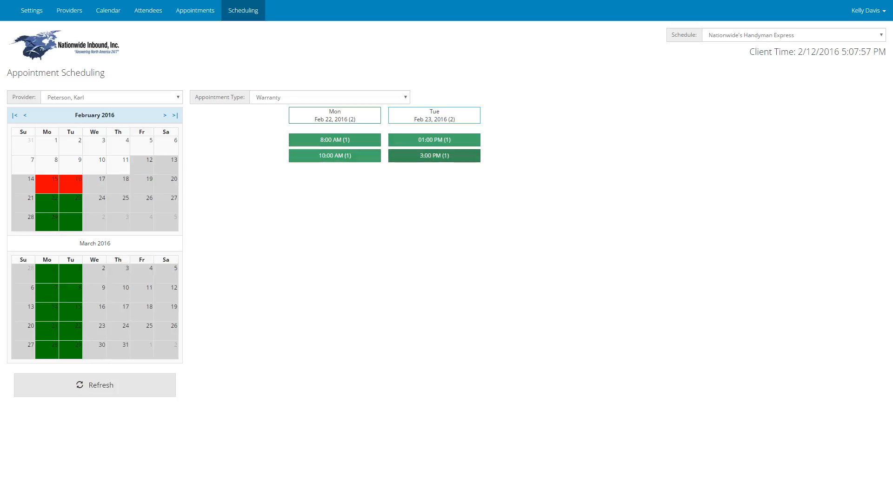
# Step: Check the first listed provider's Install availability for the week of February 15, 2016
pyautogui.click(112, 97)
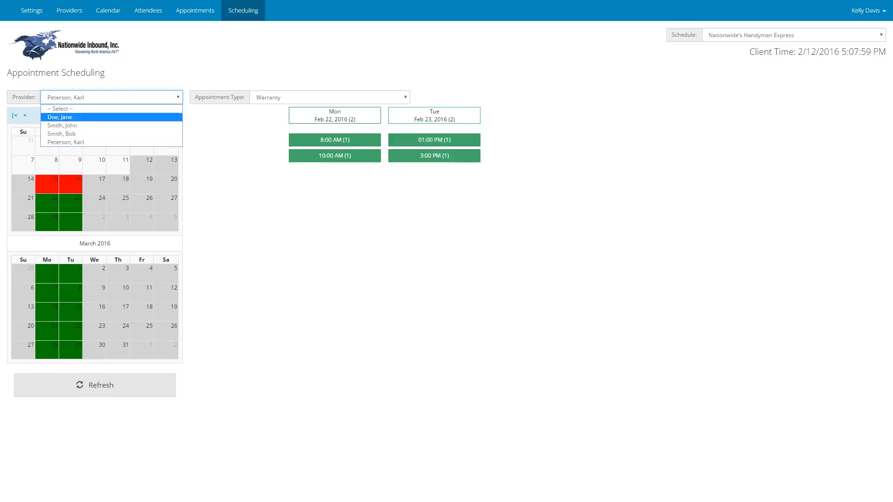
pyautogui.click(112, 117)
pyautogui.click(329, 97)
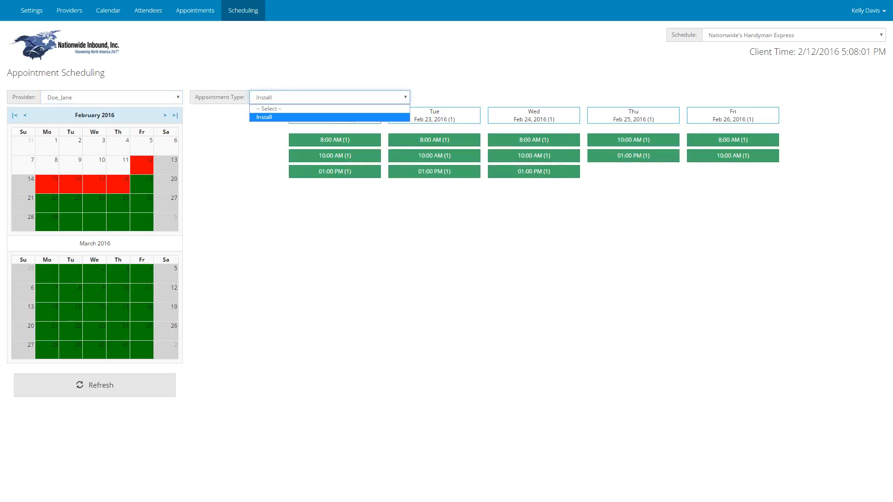
pyautogui.click(465, 97)
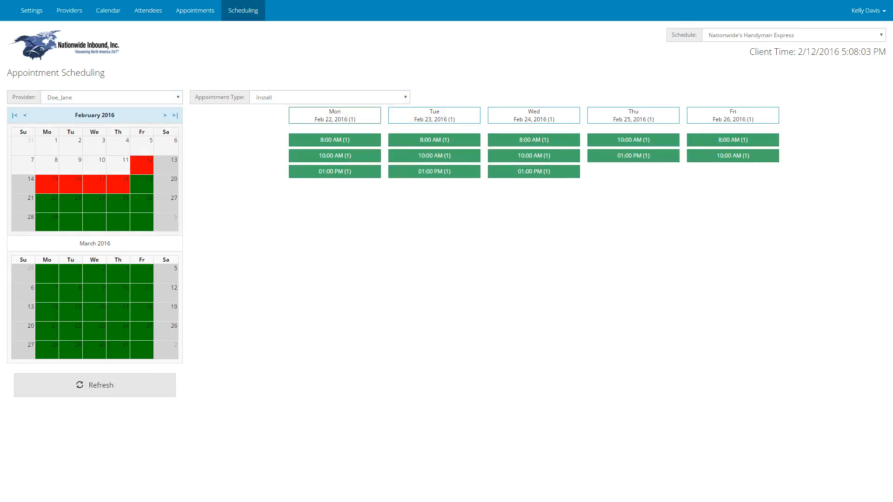
pyautogui.click(48, 184)
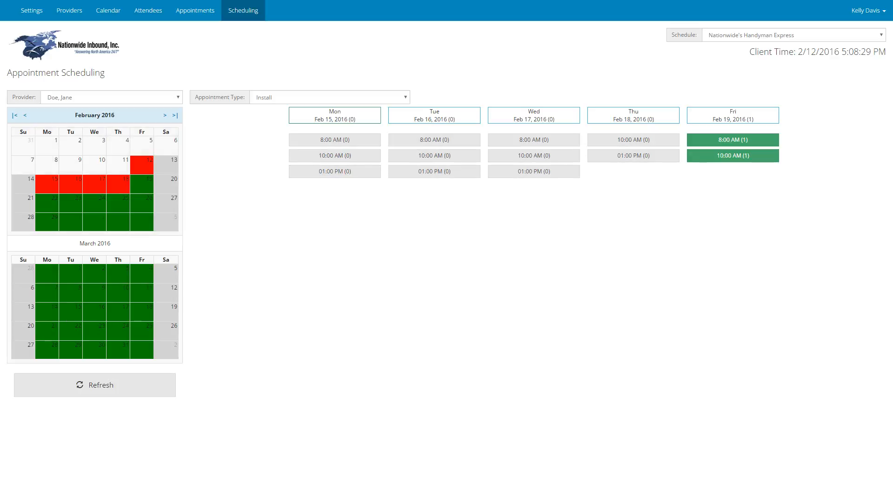
# Step: Start a Service / Repair appointment for the second listed provider in the 1:00 PM slot on Friday, February 19, 2016
pyautogui.click(111, 97)
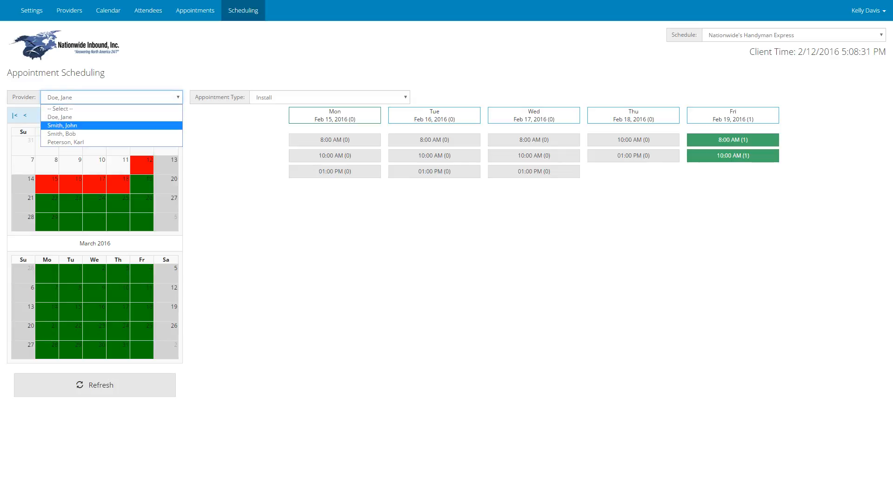
pyautogui.click(93, 125)
pyautogui.click(329, 97)
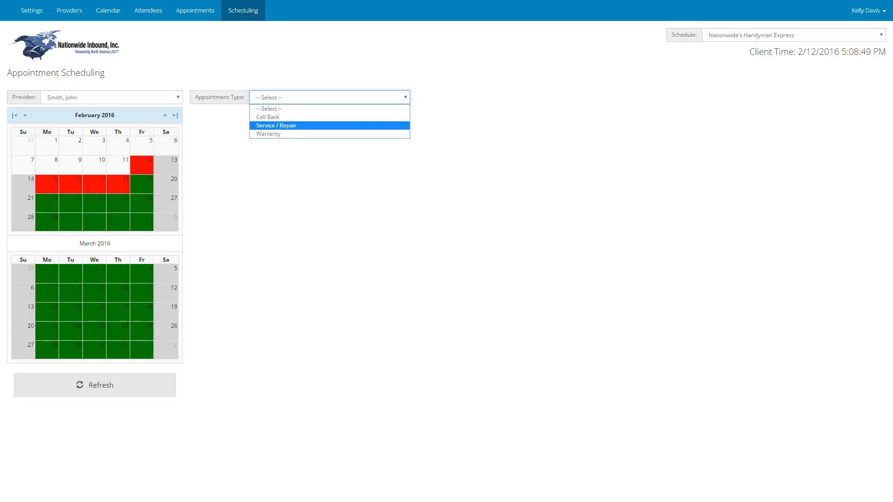
pyautogui.press('Return')
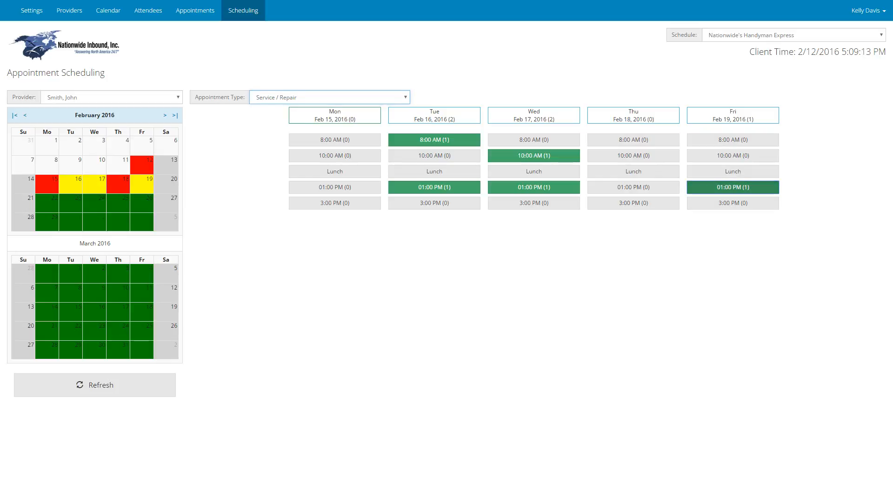
pyautogui.click(733, 187)
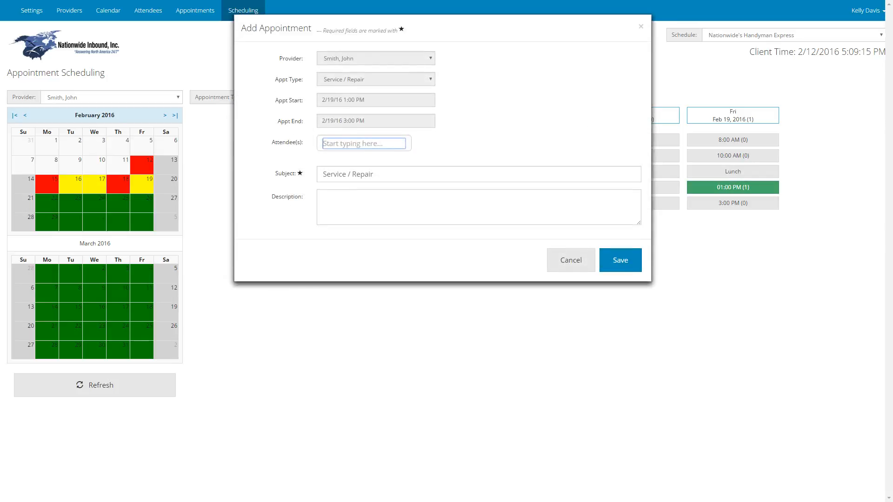
# Step: Try the first matching existing attendee on the appointment, view their contact record unchanged, and remove them
pyautogui.write('Kell')
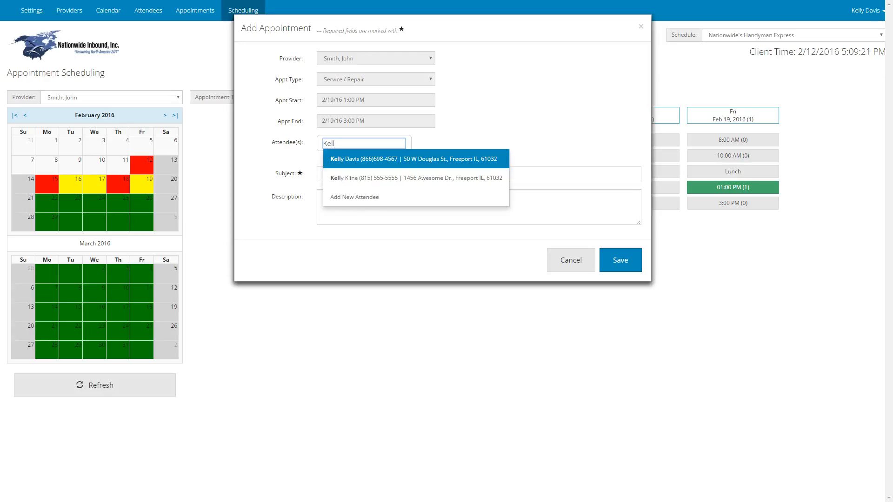
pyautogui.press('Down')
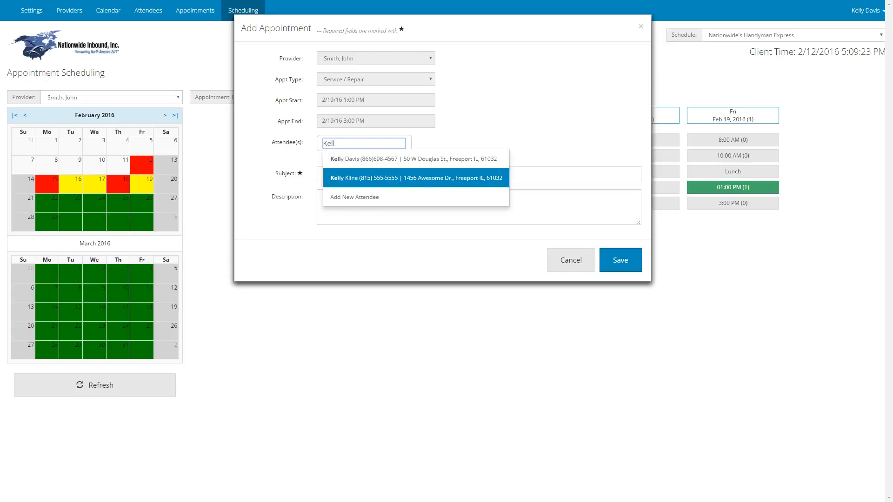
pyautogui.press('Up')
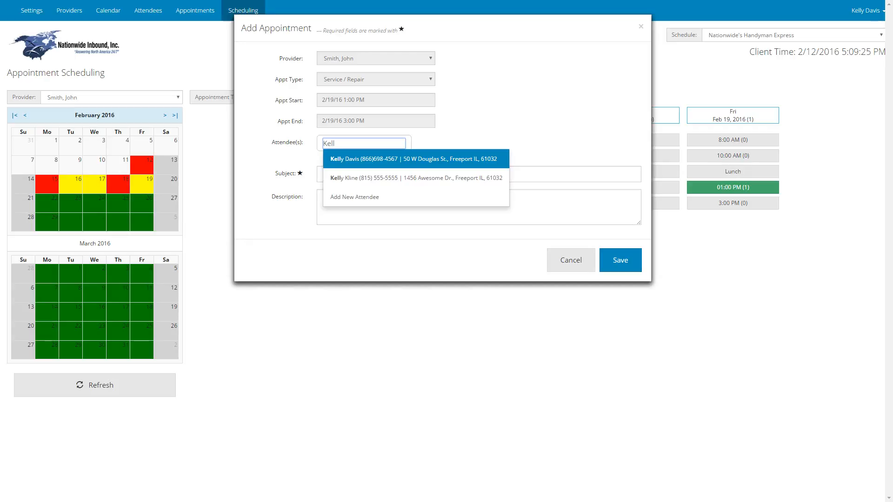
pyautogui.press('Return')
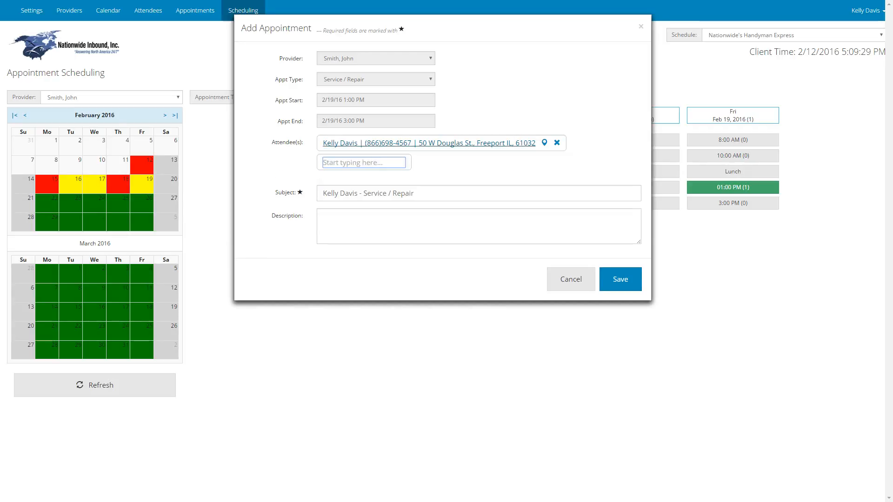
pyautogui.click(429, 143)
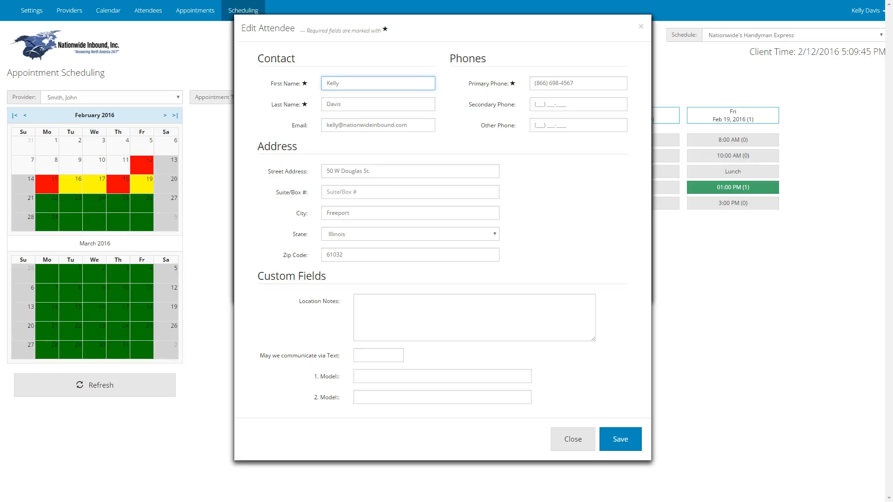
pyautogui.click(572, 439)
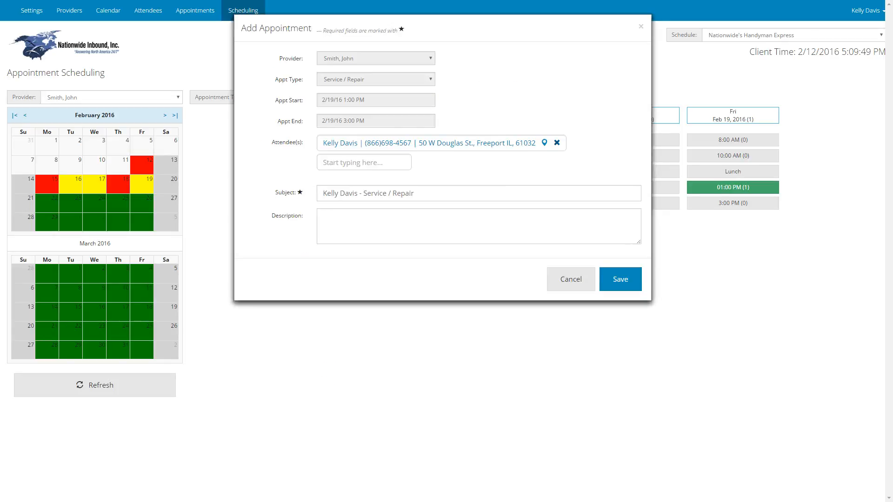
pyautogui.click(557, 143)
# Step: Create a new attendee for the appointment and enter the attendee's first and last name
pyautogui.click(364, 143)
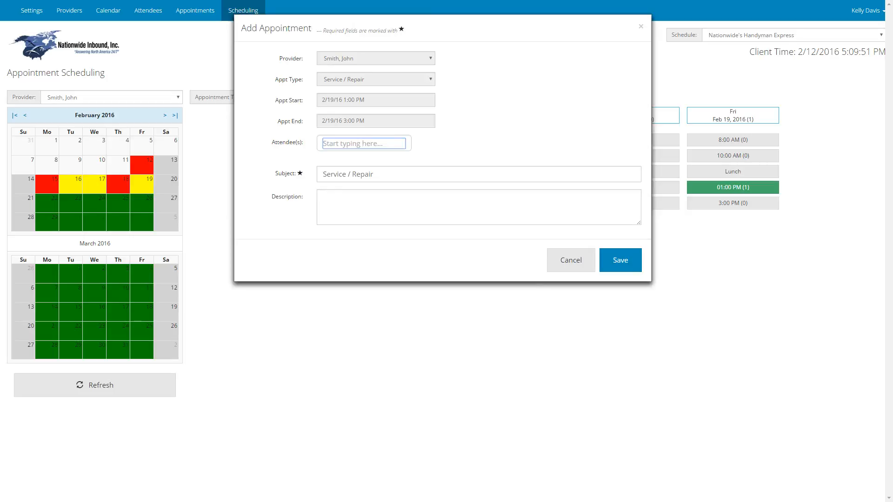
pyautogui.press('Down')
pyautogui.press('Down')
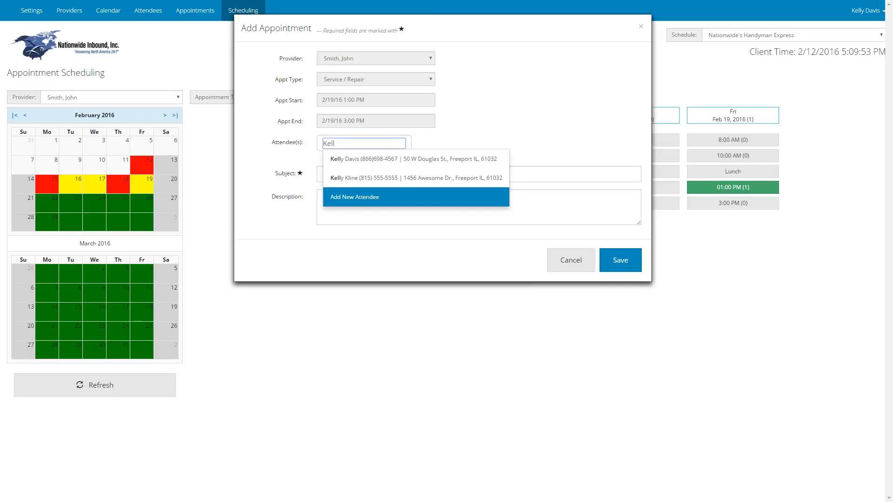
pyautogui.press('Return')
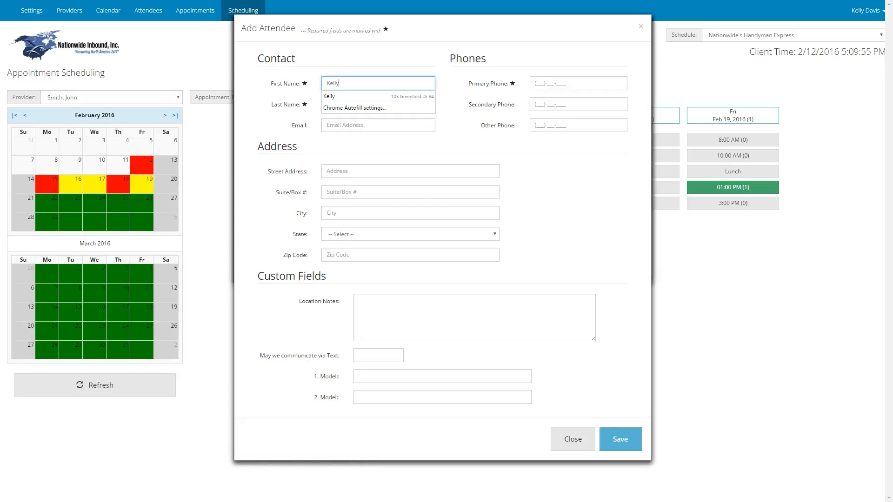
pyautogui.press('Tab')
# Step: Enter the new attendee's email address and primary phone number
pyautogui.press('Tab')
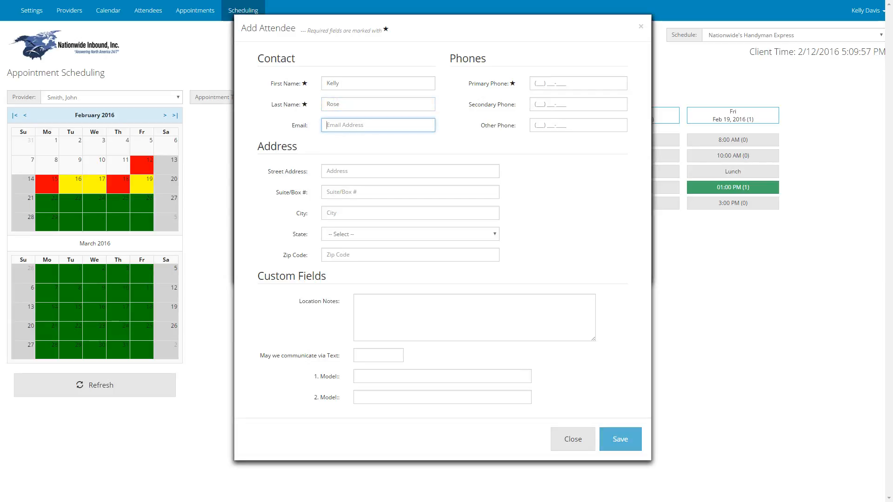
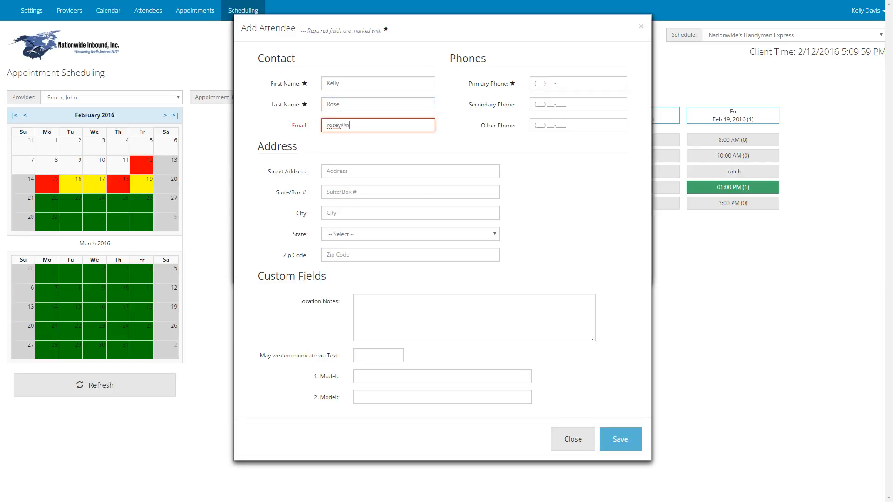
pyautogui.press('Tab')
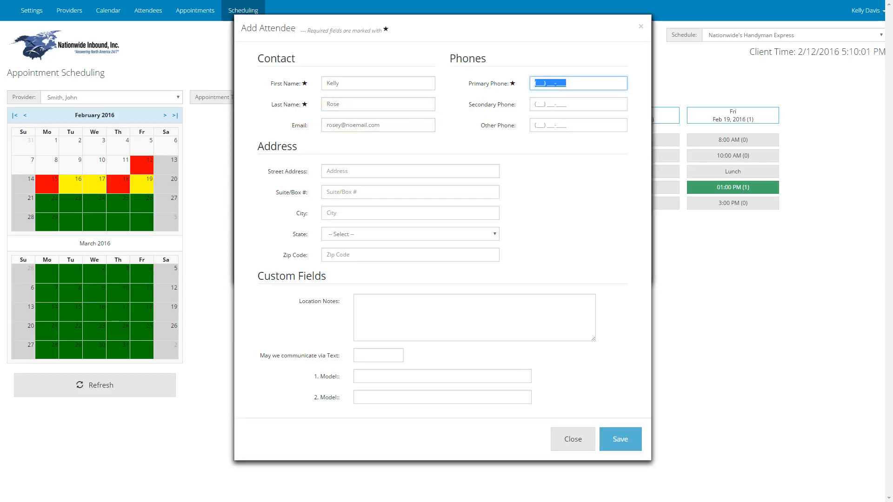
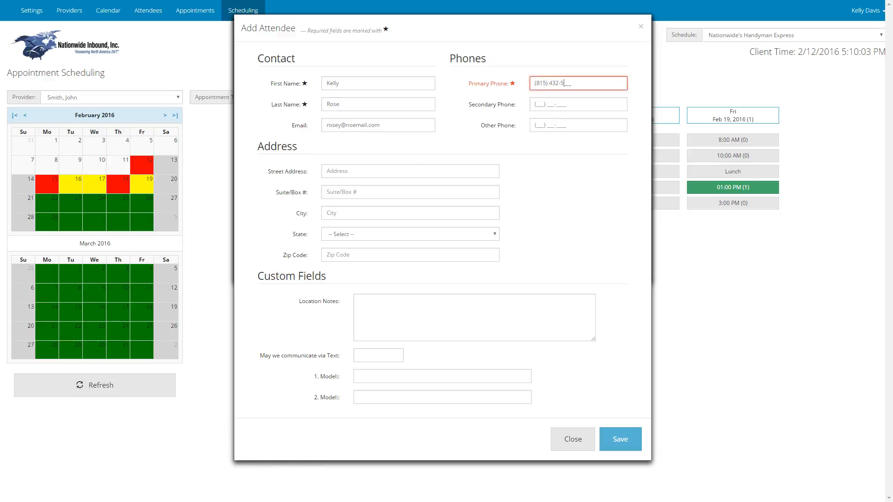
# Step: Enter the new attendee's street address, leaving the secondary and other phone numbers blank
pyautogui.press('Tab')
pyautogui.press('Tab')
pyautogui.press('Tab')
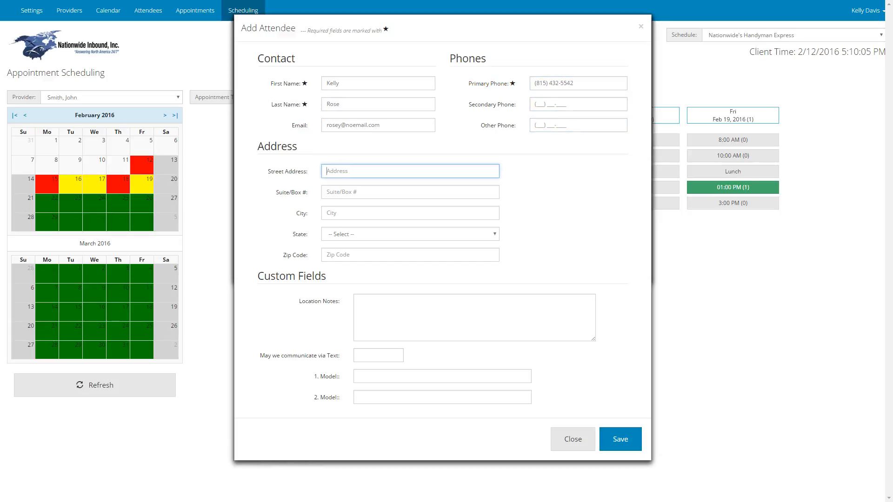
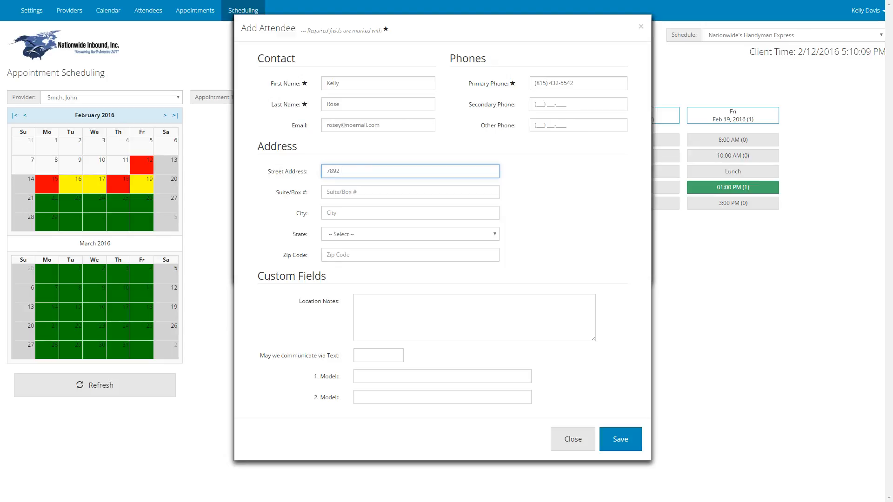
# Step: Fill in the new attendee's city, state and zip code, leaving the suite/box number blank
pyautogui.press('Tab')
pyautogui.press('Tab')
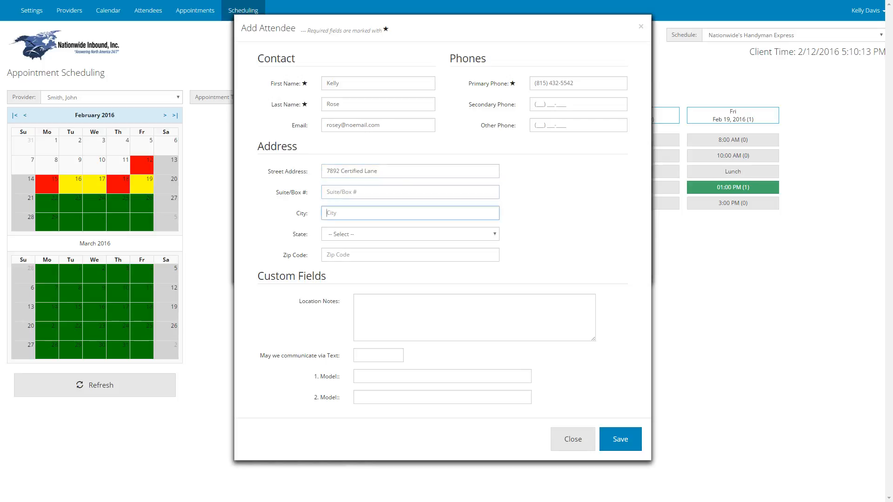
pyautogui.write('Freeport')
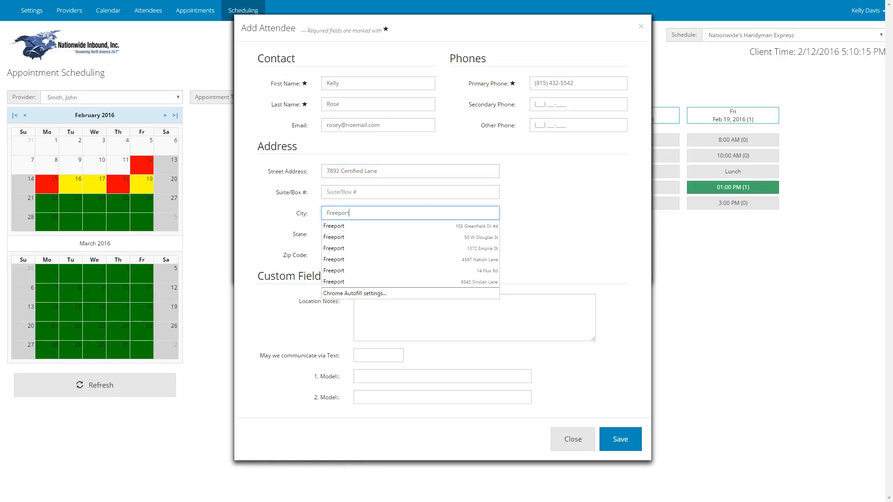
pyautogui.press('Tab')
pyautogui.write('il')
pyautogui.press('Tab')
pyautogui.write('610')
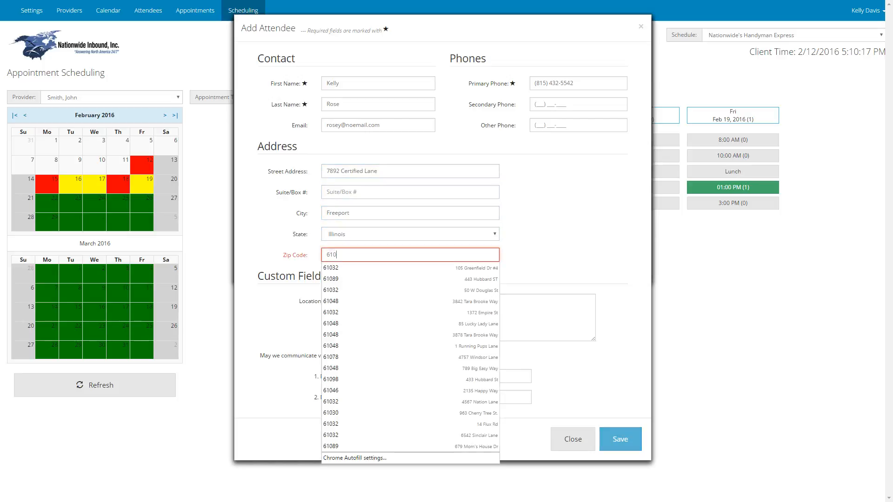
pyautogui.write('32')
# Step: Enter "Please come to the back door." as the new attendee's location notes
pyautogui.press('Tab')
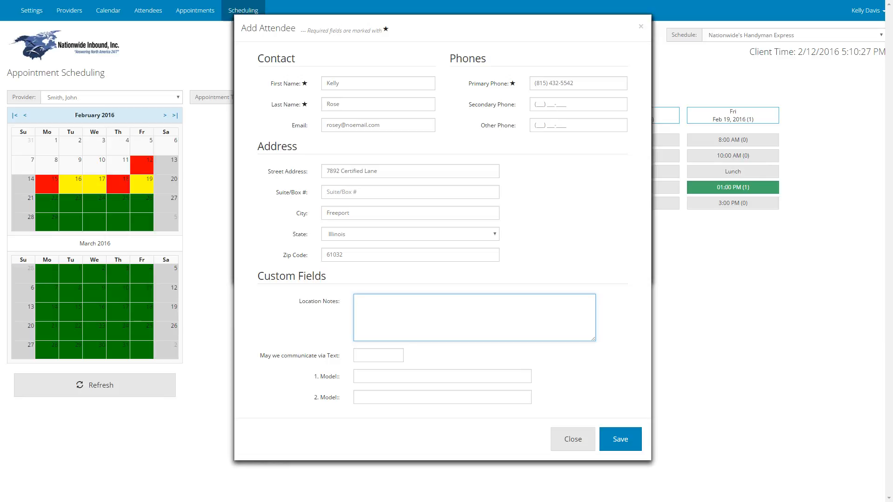
pyautogui.write('lease come to the back door.')
# Step: Answer Yes to communicating via text, enter SFSFD351354687 as the first model, and save the new attendee
pyautogui.press('Tab')
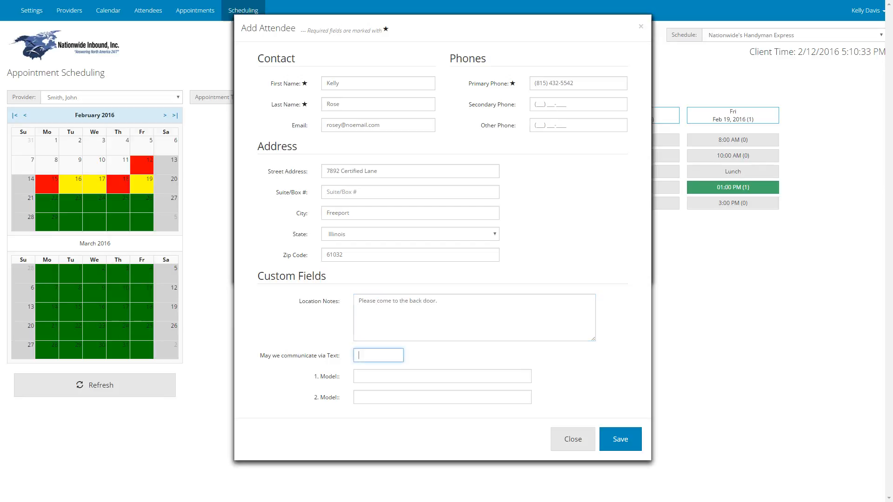
pyautogui.write('Yes')
pyautogui.press('Tab')
pyautogui.write('SFSFD351354687')
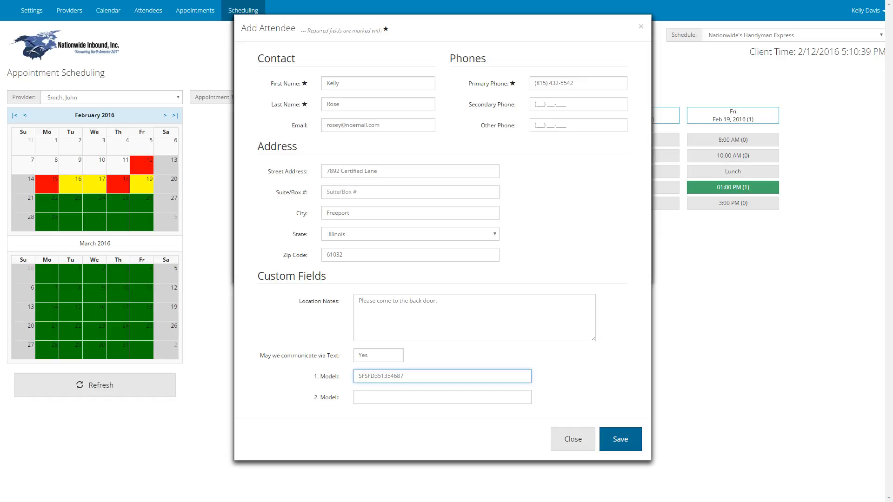
pyautogui.click(621, 439)
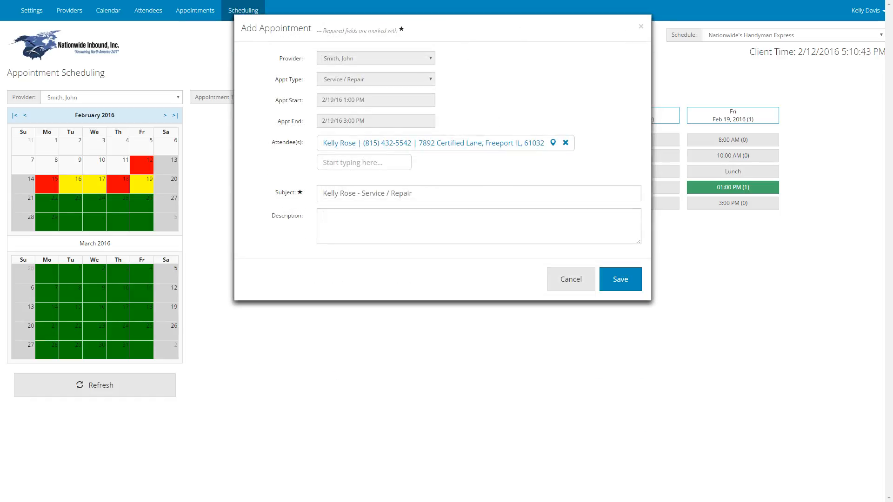
# Step: Describe the appointment as "Maytag Dishwasher is flooding." and save it, including from the appointment confirmation
pyautogui.click(323, 217)
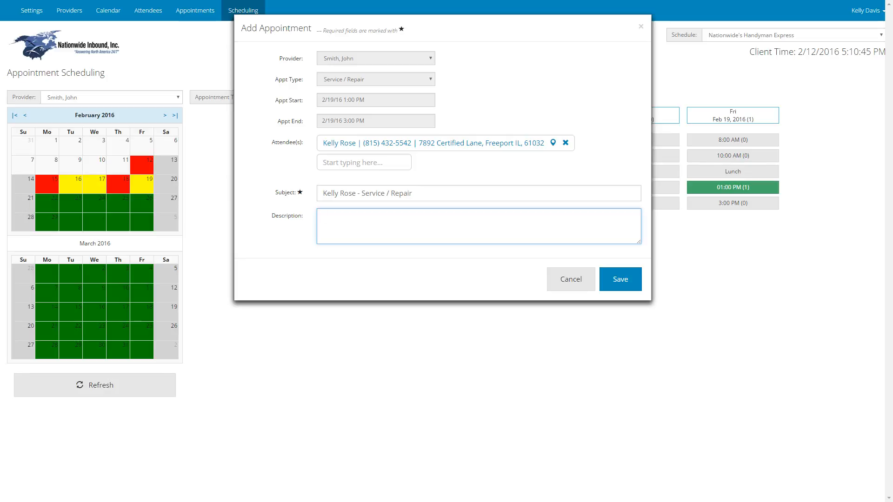
pyautogui.write('Maytage')
pyautogui.press('BackSpace')
pyautogui.write('Dishwasher is flooding.')
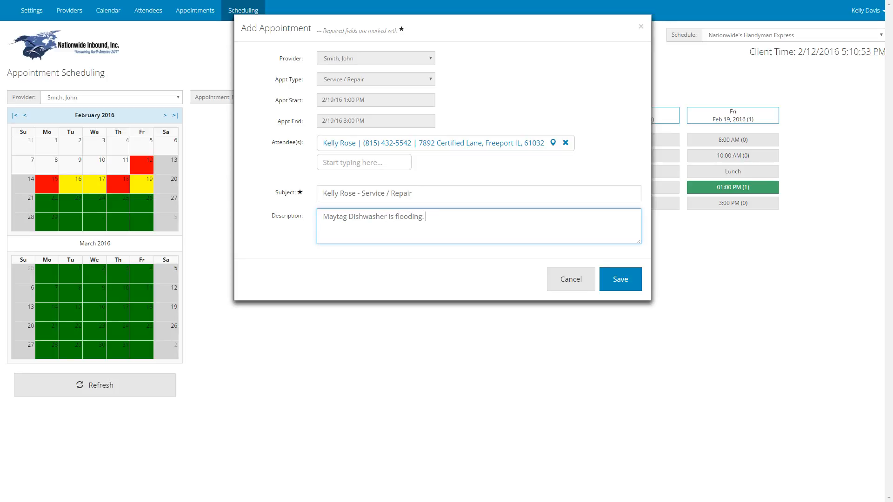
pyautogui.click(620, 279)
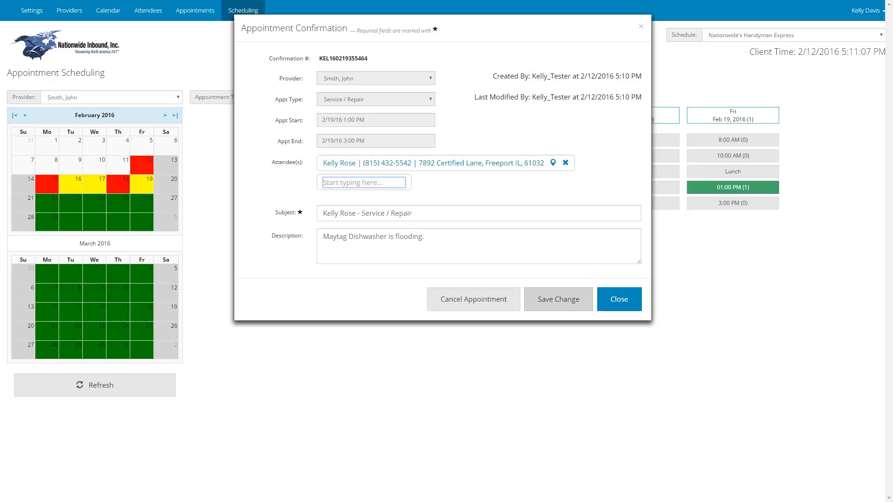
pyautogui.click(558, 298)
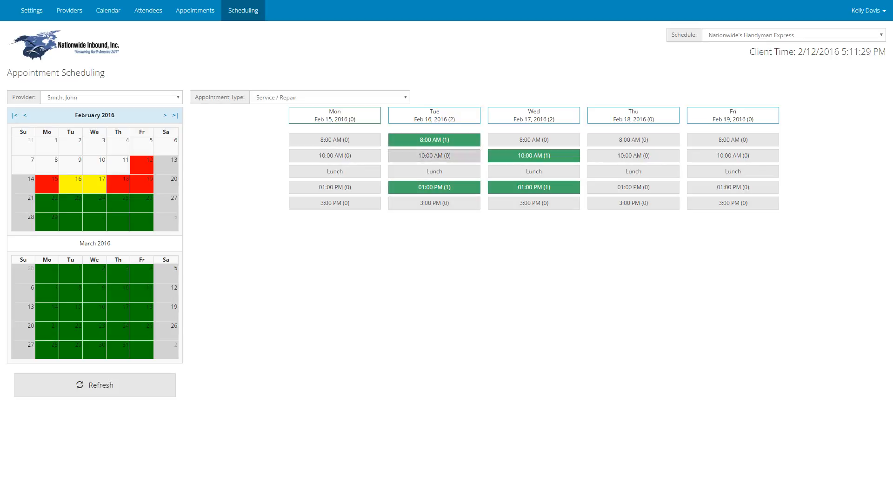
# Step: Switch to full screen and review the list of scheduled appointments for 02/12/2016
pyautogui.press('F11')
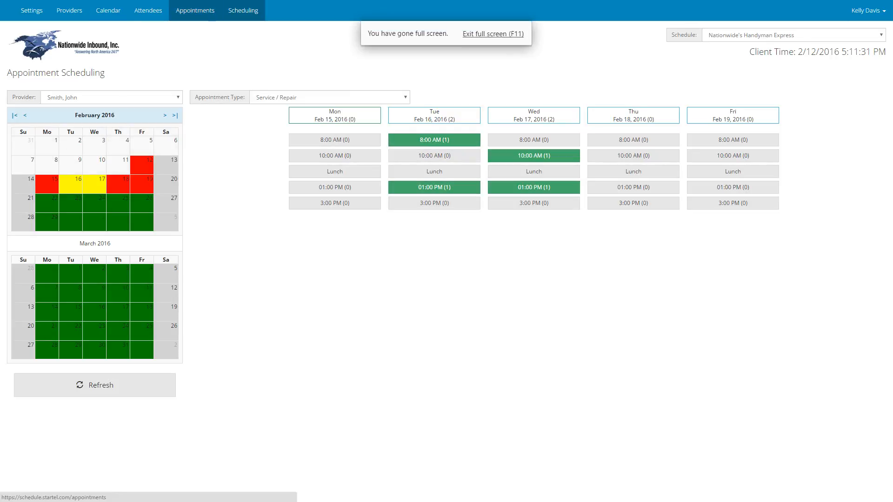
pyautogui.click(195, 11)
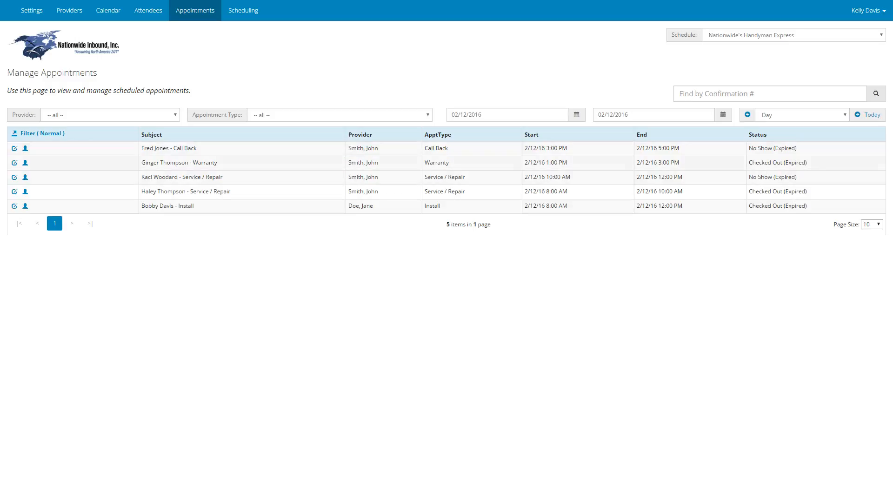
# Step: Export the attendees list to a CSV file and dismiss the browser's download bar
pyautogui.click(148, 10)
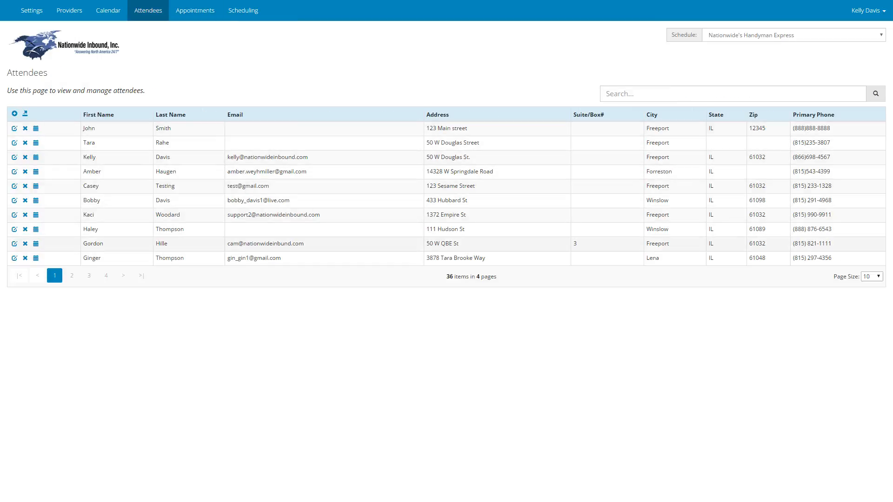
pyautogui.click(25, 114)
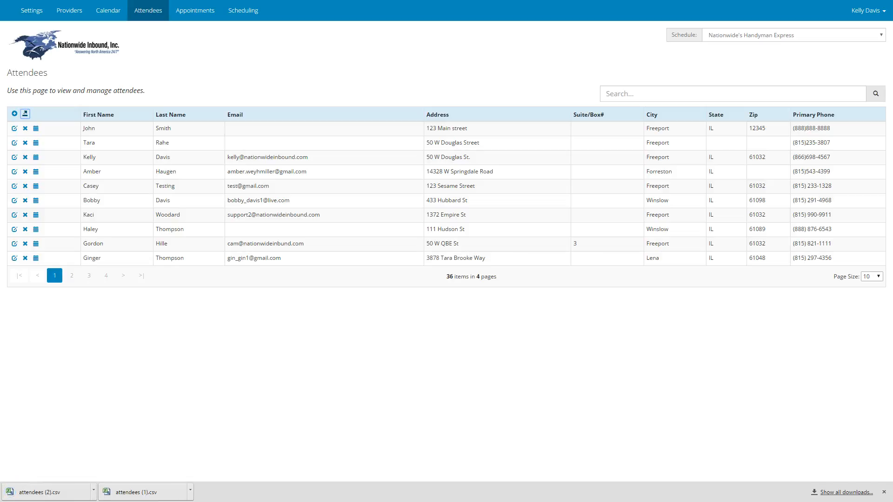
pyautogui.click(884, 492)
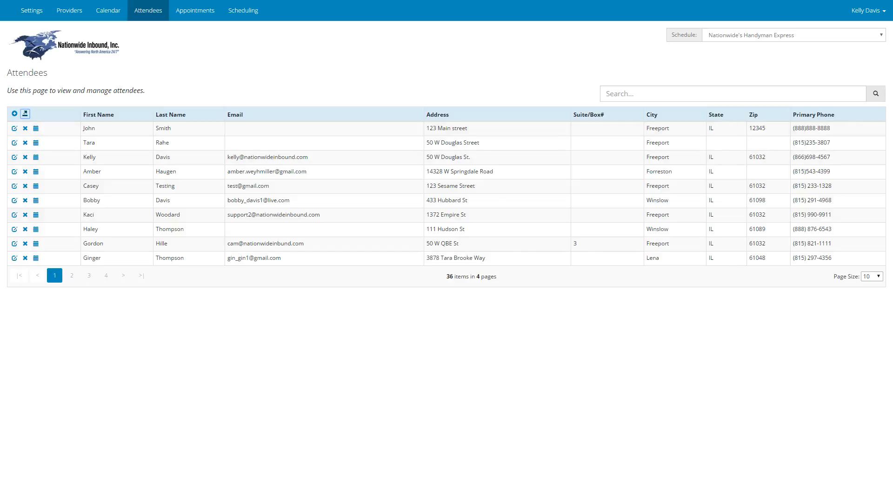
# Step: Review the blocked-out times on the calendar for the week of Feb 15 - 19, 2016
pyautogui.click(108, 10)
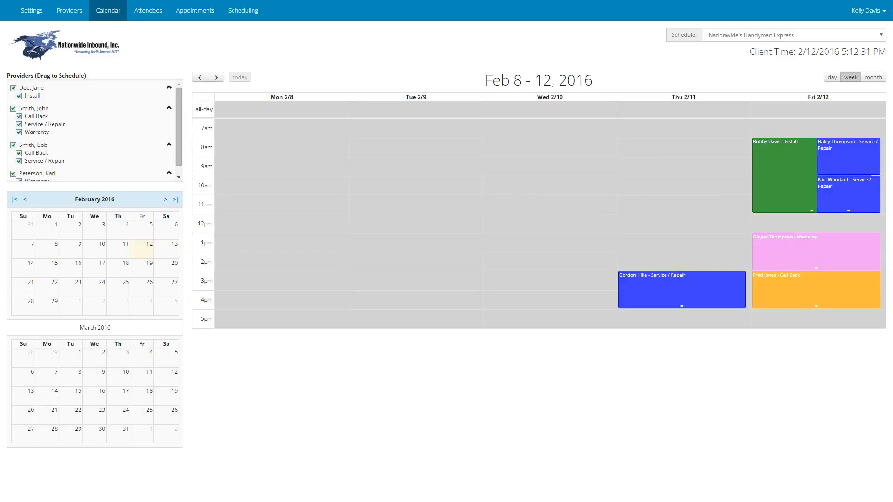
pyautogui.click(216, 76)
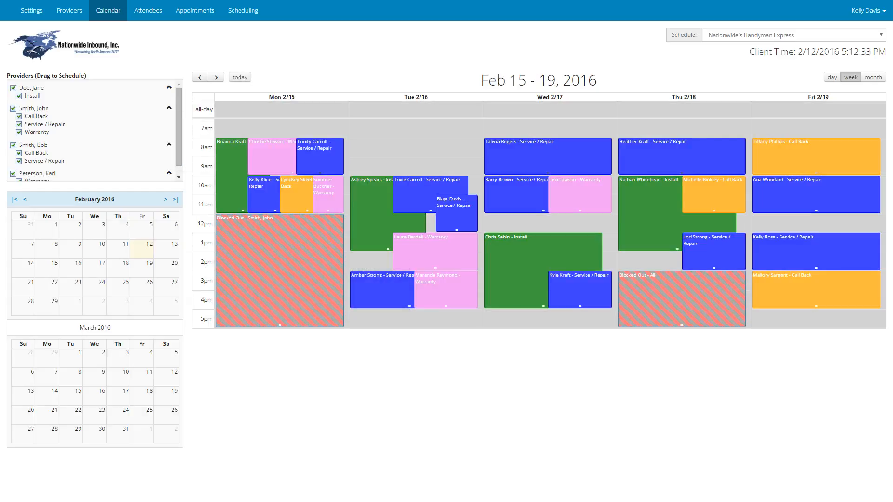
pyautogui.moveTo(220, 269)
pyautogui.moveTo(622, 299)
# Step: Change the first provider's Install appointment type to Warranty in the provider setup, and save it
pyautogui.click(69, 10)
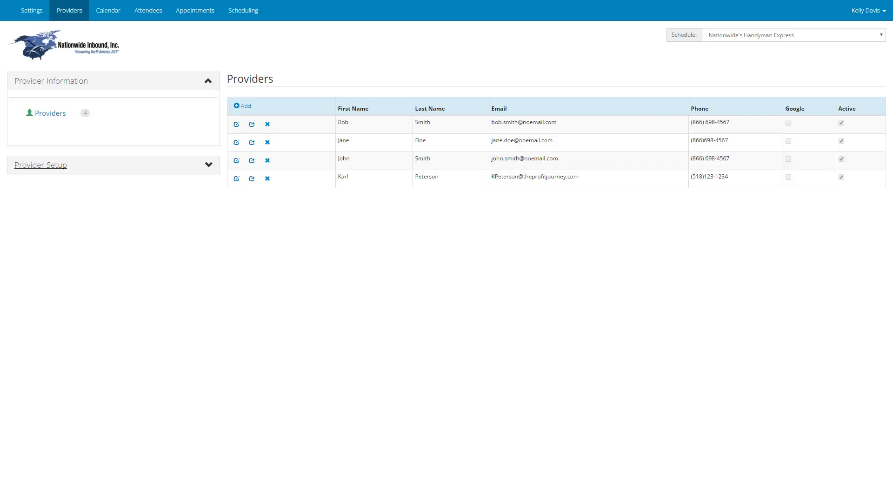
pyautogui.click(40, 165)
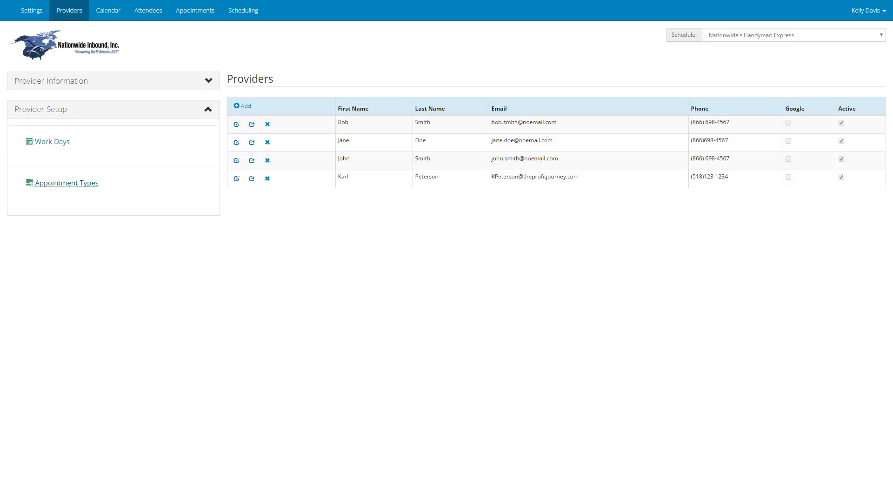
pyautogui.click(66, 182)
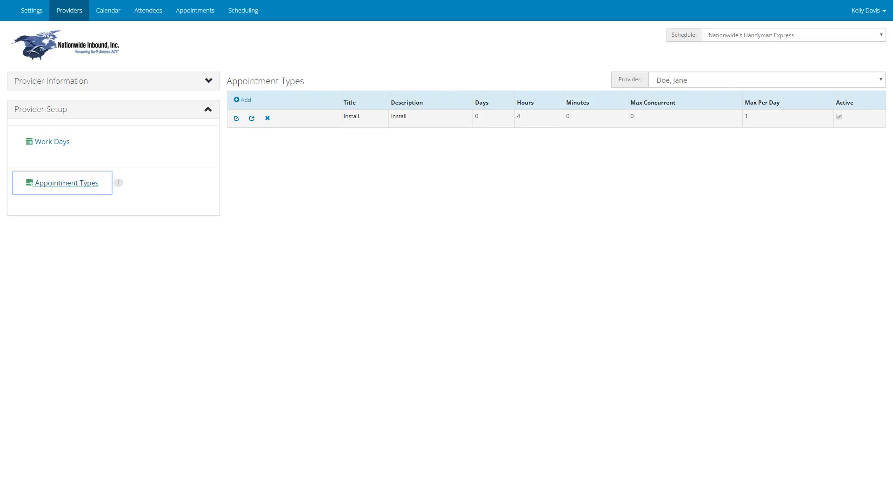
pyautogui.click(236, 118)
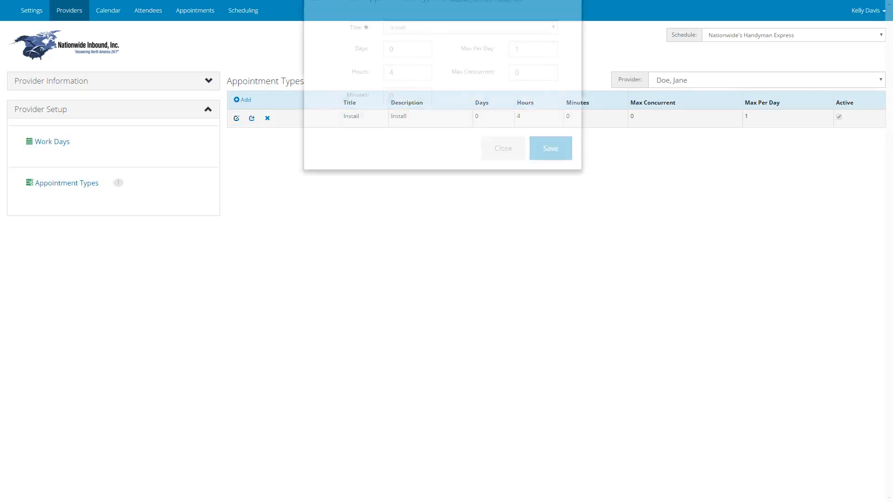
pyautogui.click(470, 58)
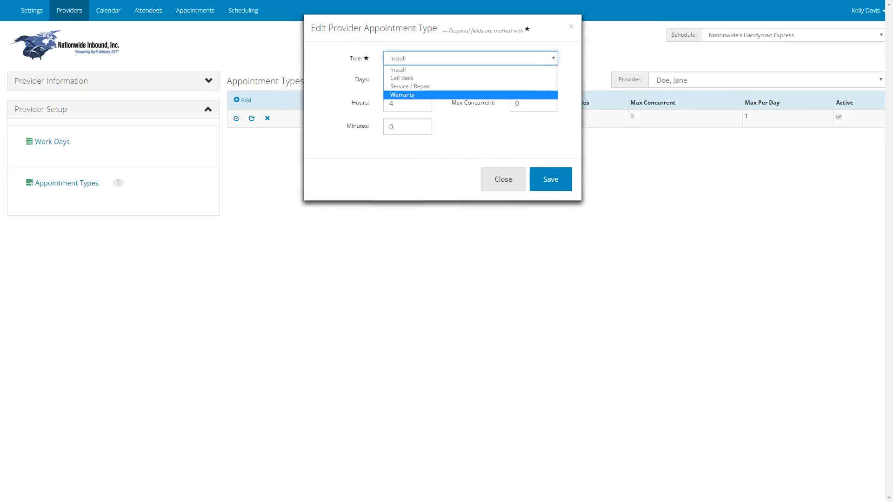
pyautogui.press('Return')
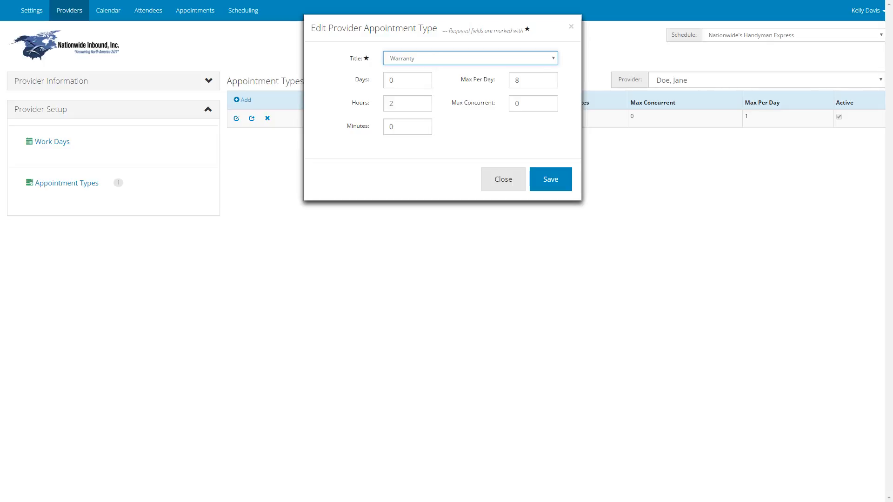
pyautogui.click(550, 179)
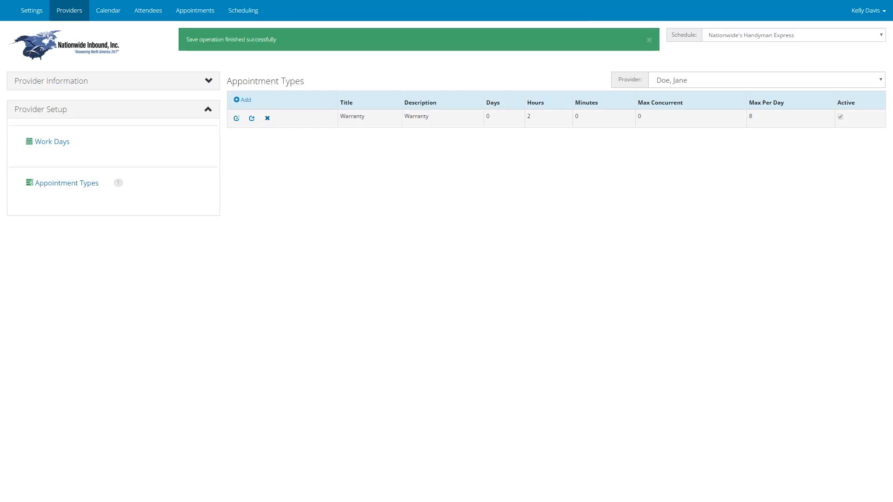
# Step: Check the provider's Warranty appointment type without editing it, and add a Service / Repair type with its default duration and limits
pyautogui.click(237, 118)
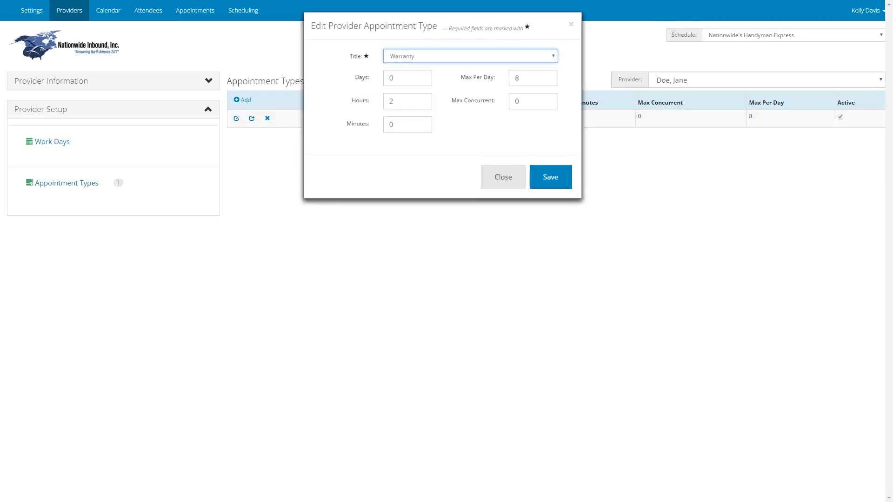
pyautogui.click(503, 179)
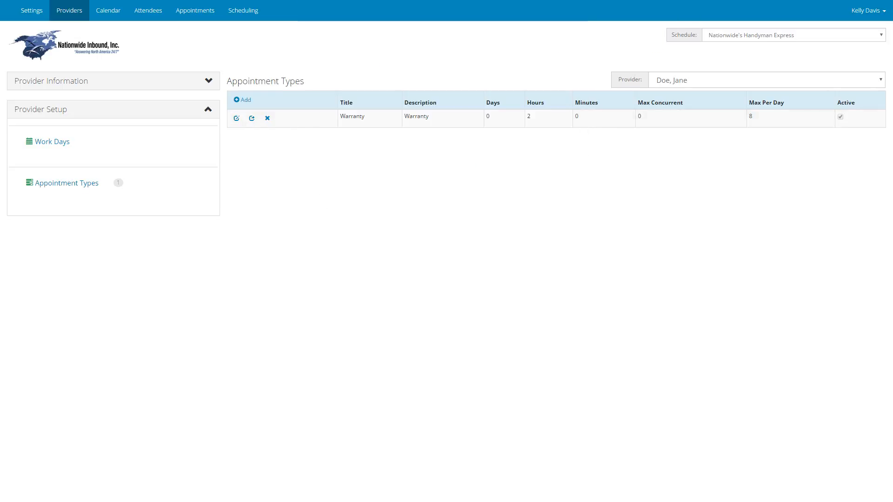
pyautogui.click(242, 100)
pyautogui.click(428, 58)
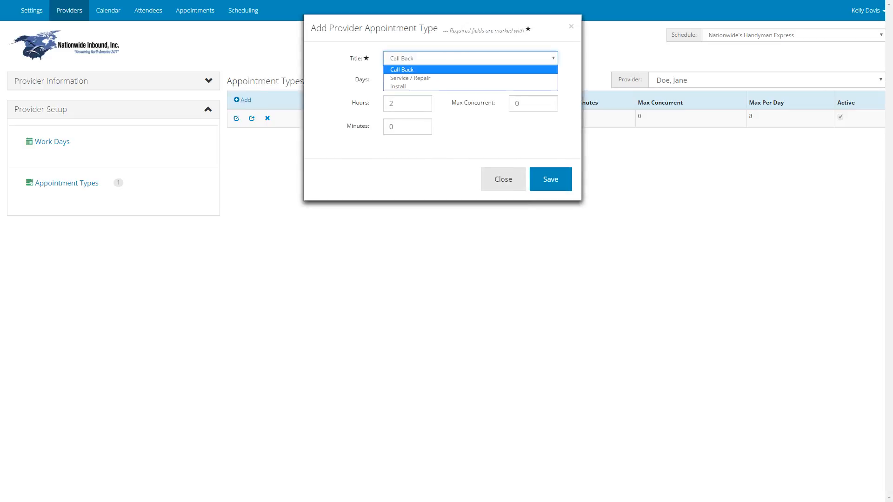
pyautogui.click(413, 78)
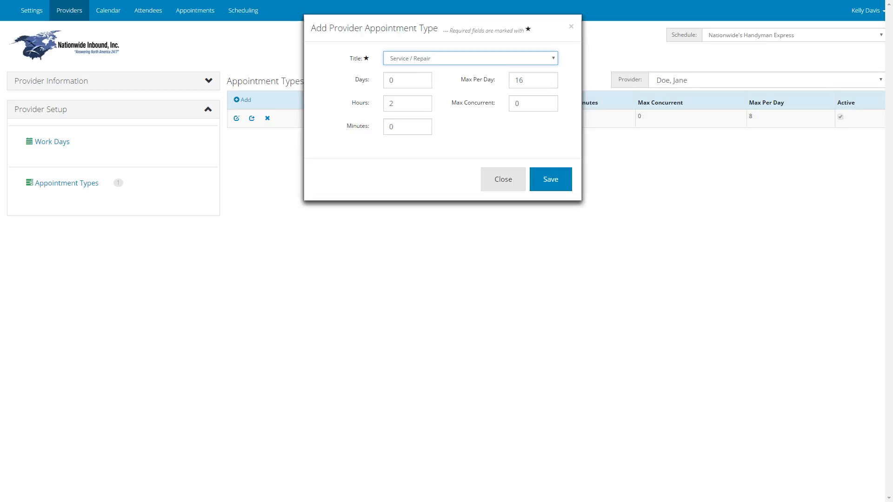
pyautogui.click(550, 179)
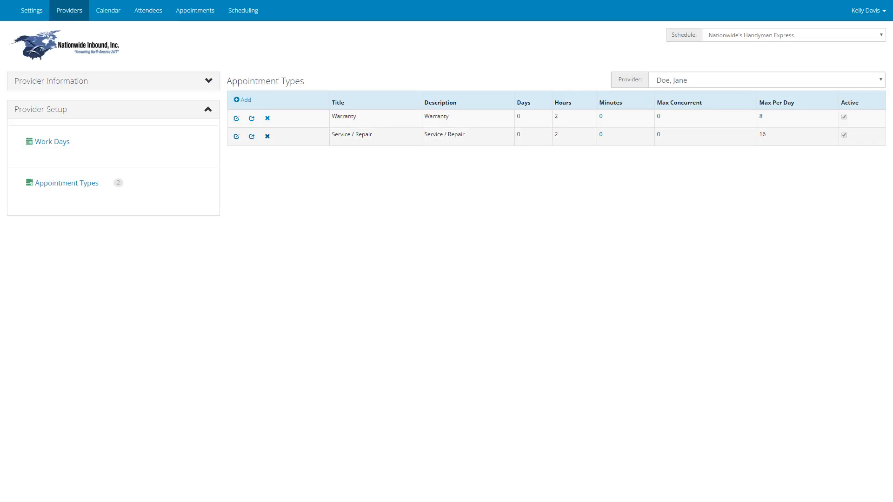
# Step: Delete the Service / Repair and Warranty appointment types from the provider
pyautogui.click(267, 137)
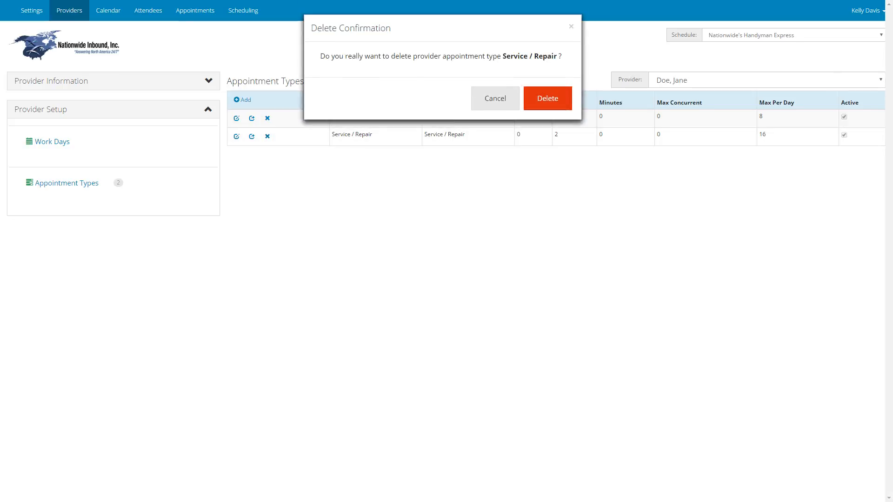
pyautogui.click(548, 98)
pyautogui.click(267, 118)
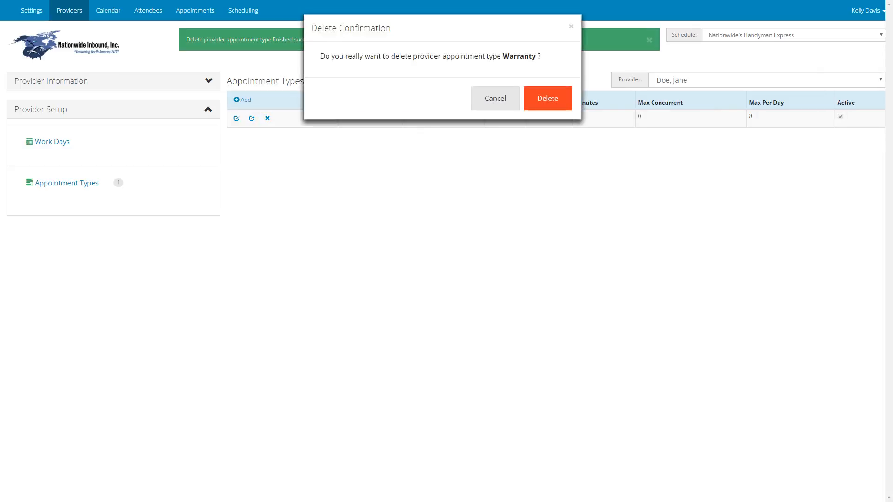
pyautogui.click(547, 98)
# Step: Add an Install appointment type to the provider with its default 4 hours and maximum of 1 per day
pyautogui.click(242, 127)
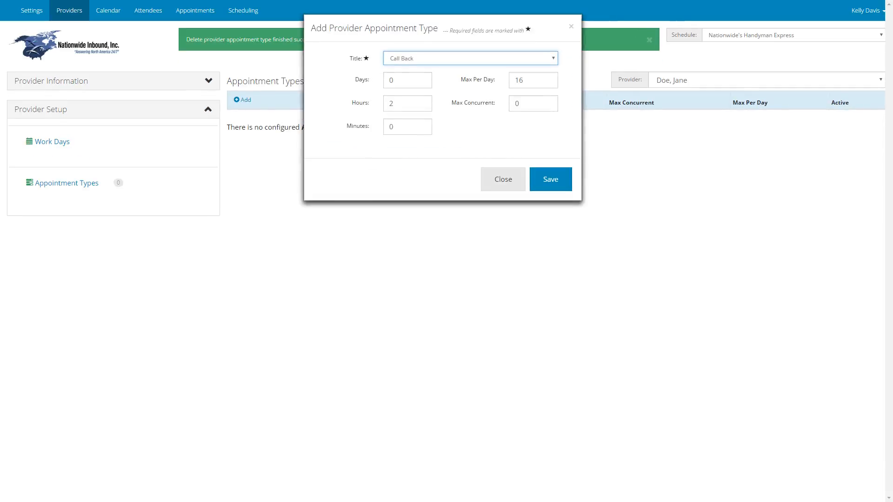
pyautogui.click(470, 58)
pyautogui.click(397, 87)
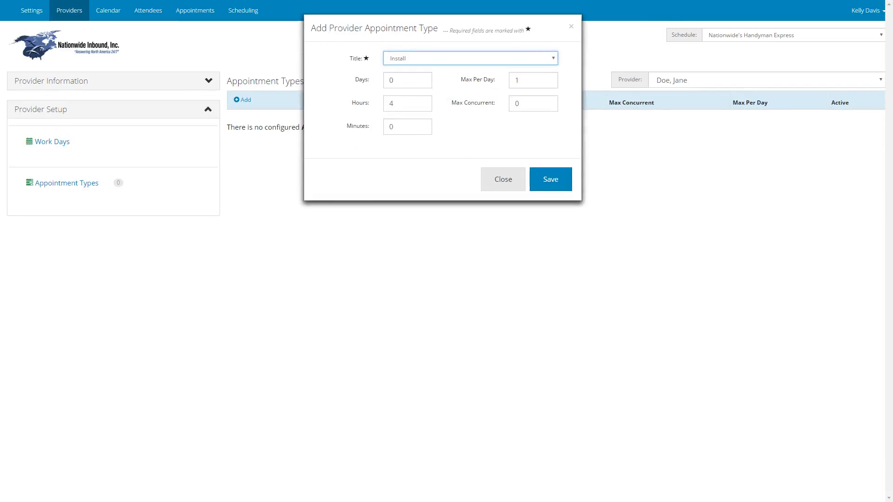
pyautogui.click(550, 179)
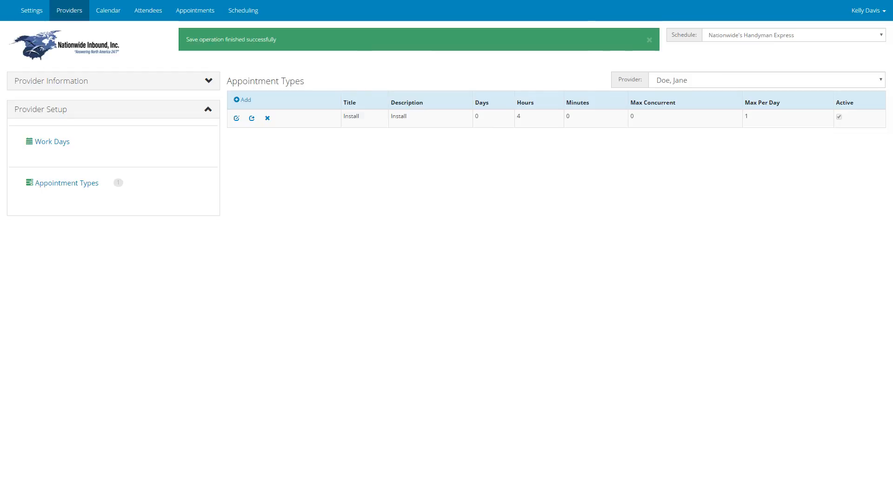
# Step: Examine the work days, hours, lunch times and daily limits of each of the four providers, returning to the first one
pyautogui.click(52, 142)
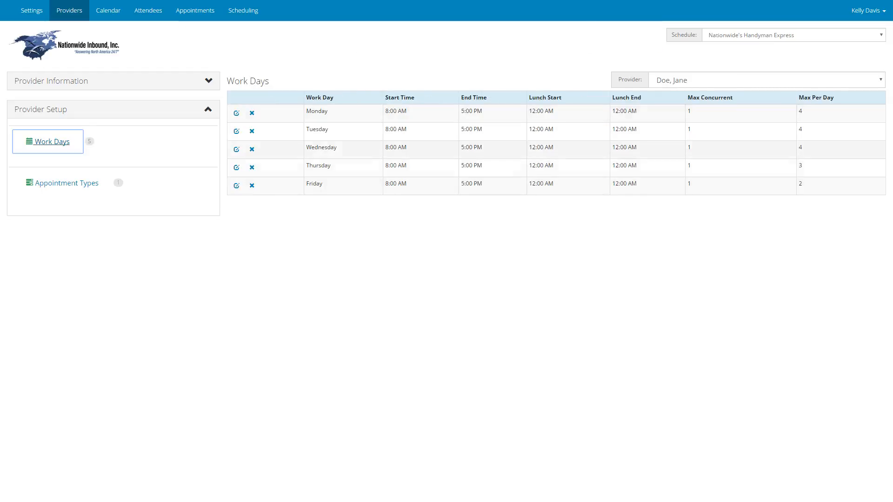
pyautogui.click(766, 80)
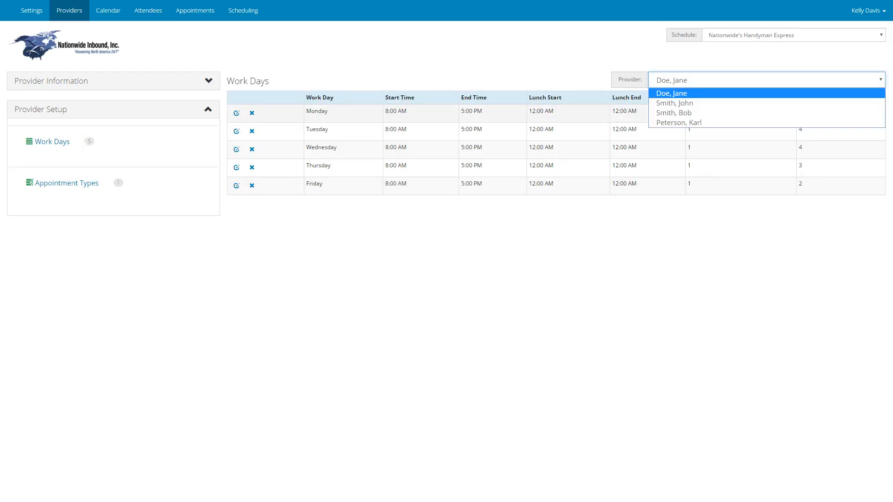
pyautogui.press('Down')
pyautogui.press('Down')
pyautogui.press('Down')
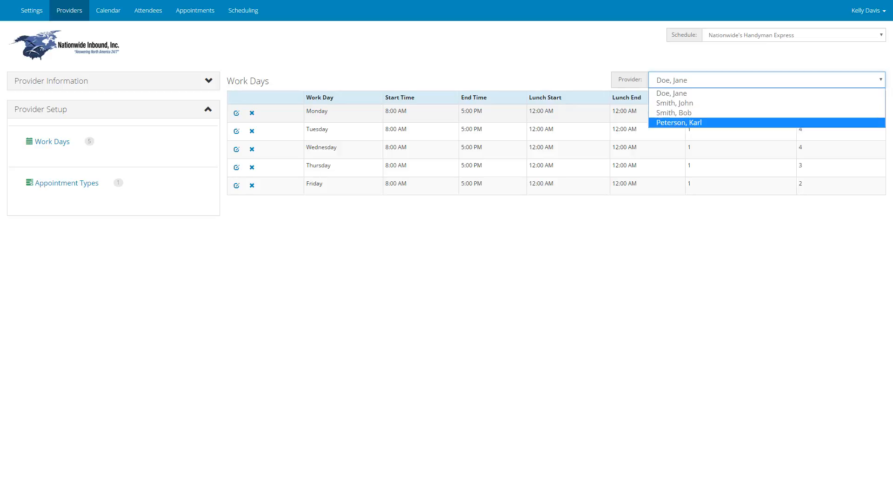
pyautogui.press('Return')
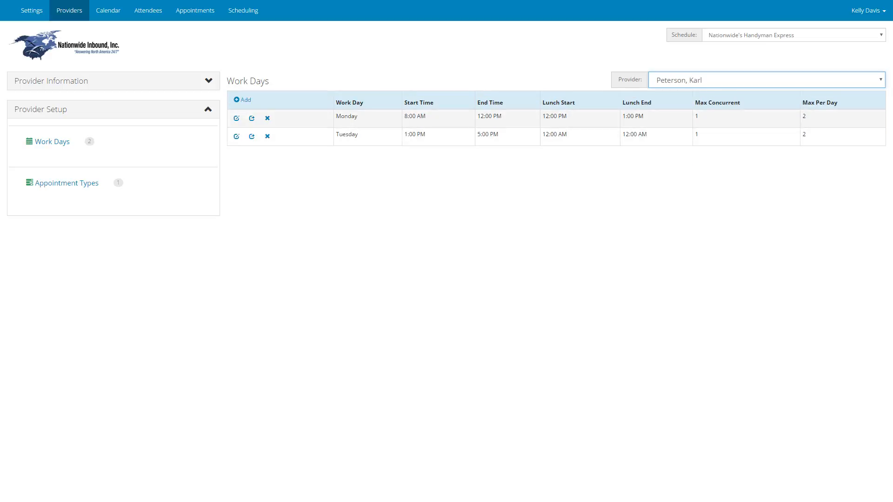
pyautogui.click(766, 80)
pyautogui.press('Return')
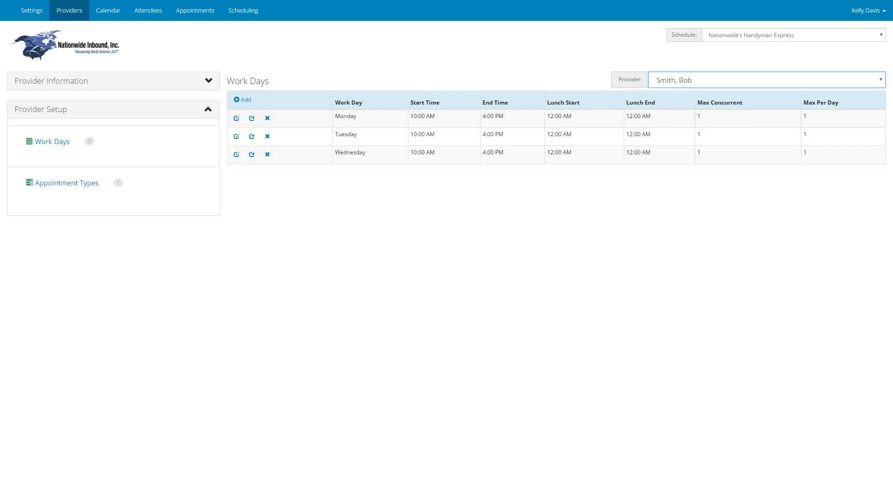
pyautogui.click(766, 80)
pyautogui.press('Down')
pyautogui.press('Return')
pyautogui.click(766, 80)
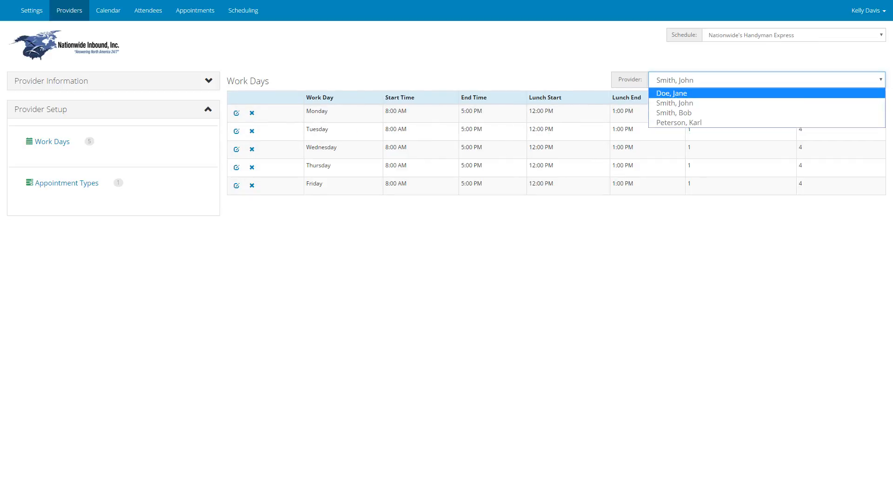
pyautogui.click(766, 93)
pyautogui.click(766, 80)
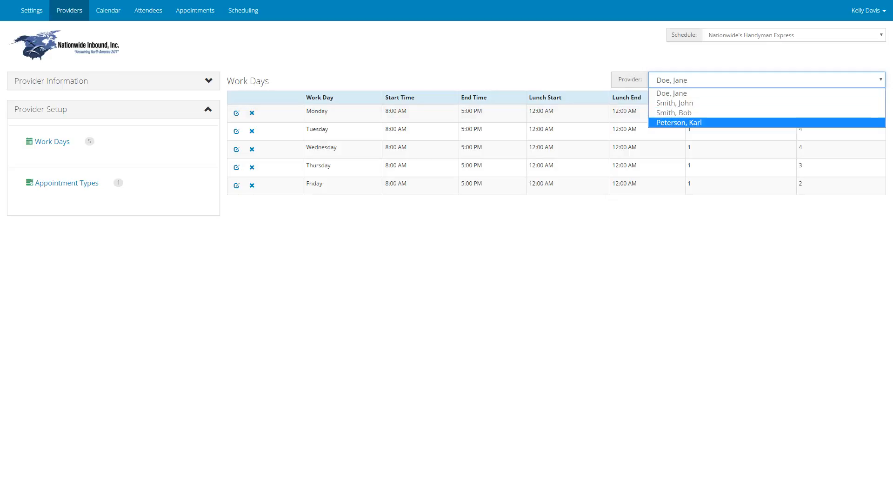
pyautogui.click(766, 144)
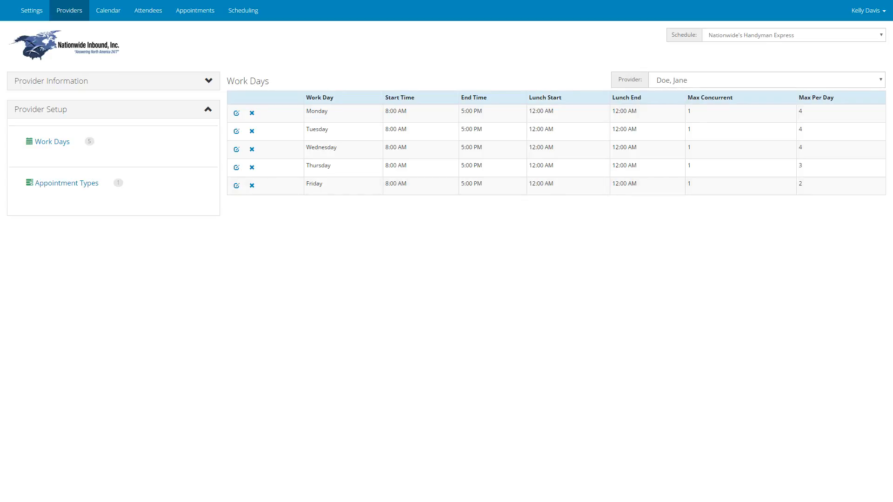
# Step: Return to the calendar and review the appointments for the week of Feb 15 - 19, 2016
pyautogui.click(108, 10)
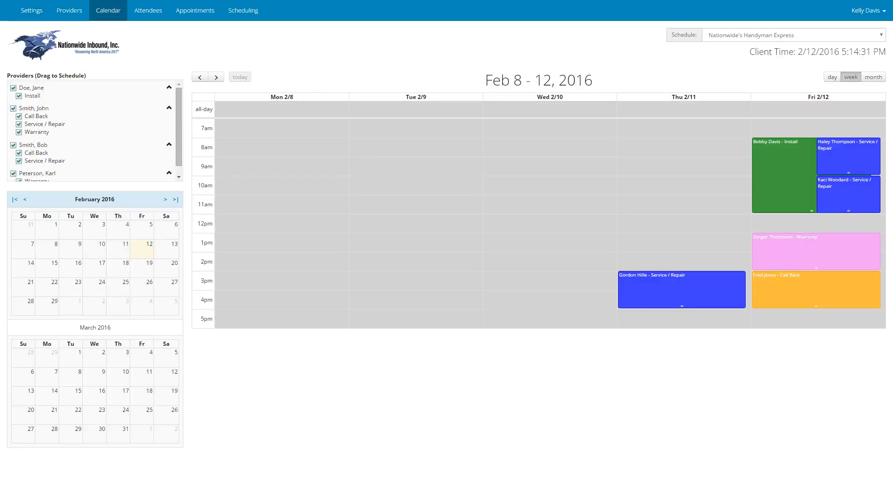
pyautogui.click(216, 77)
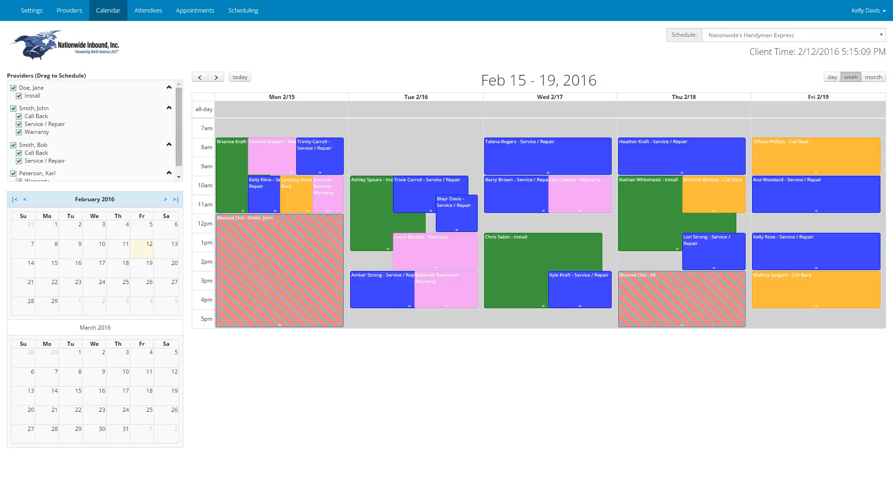
pyautogui.press('F10')
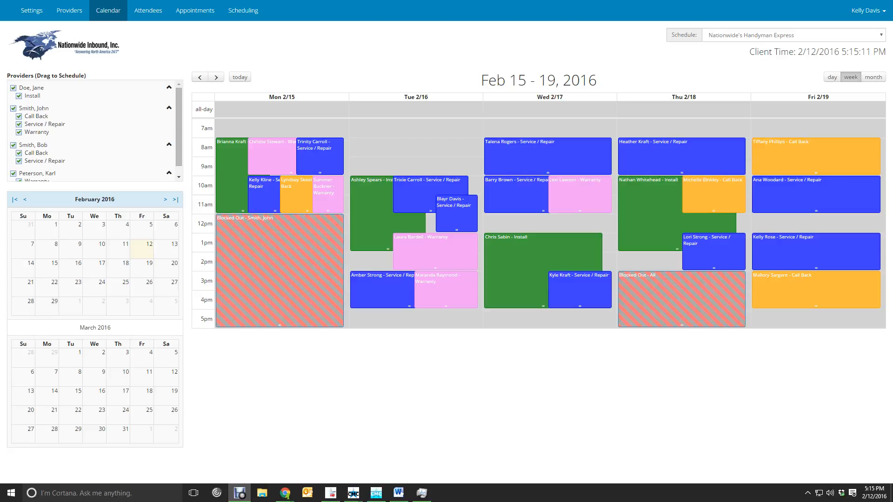